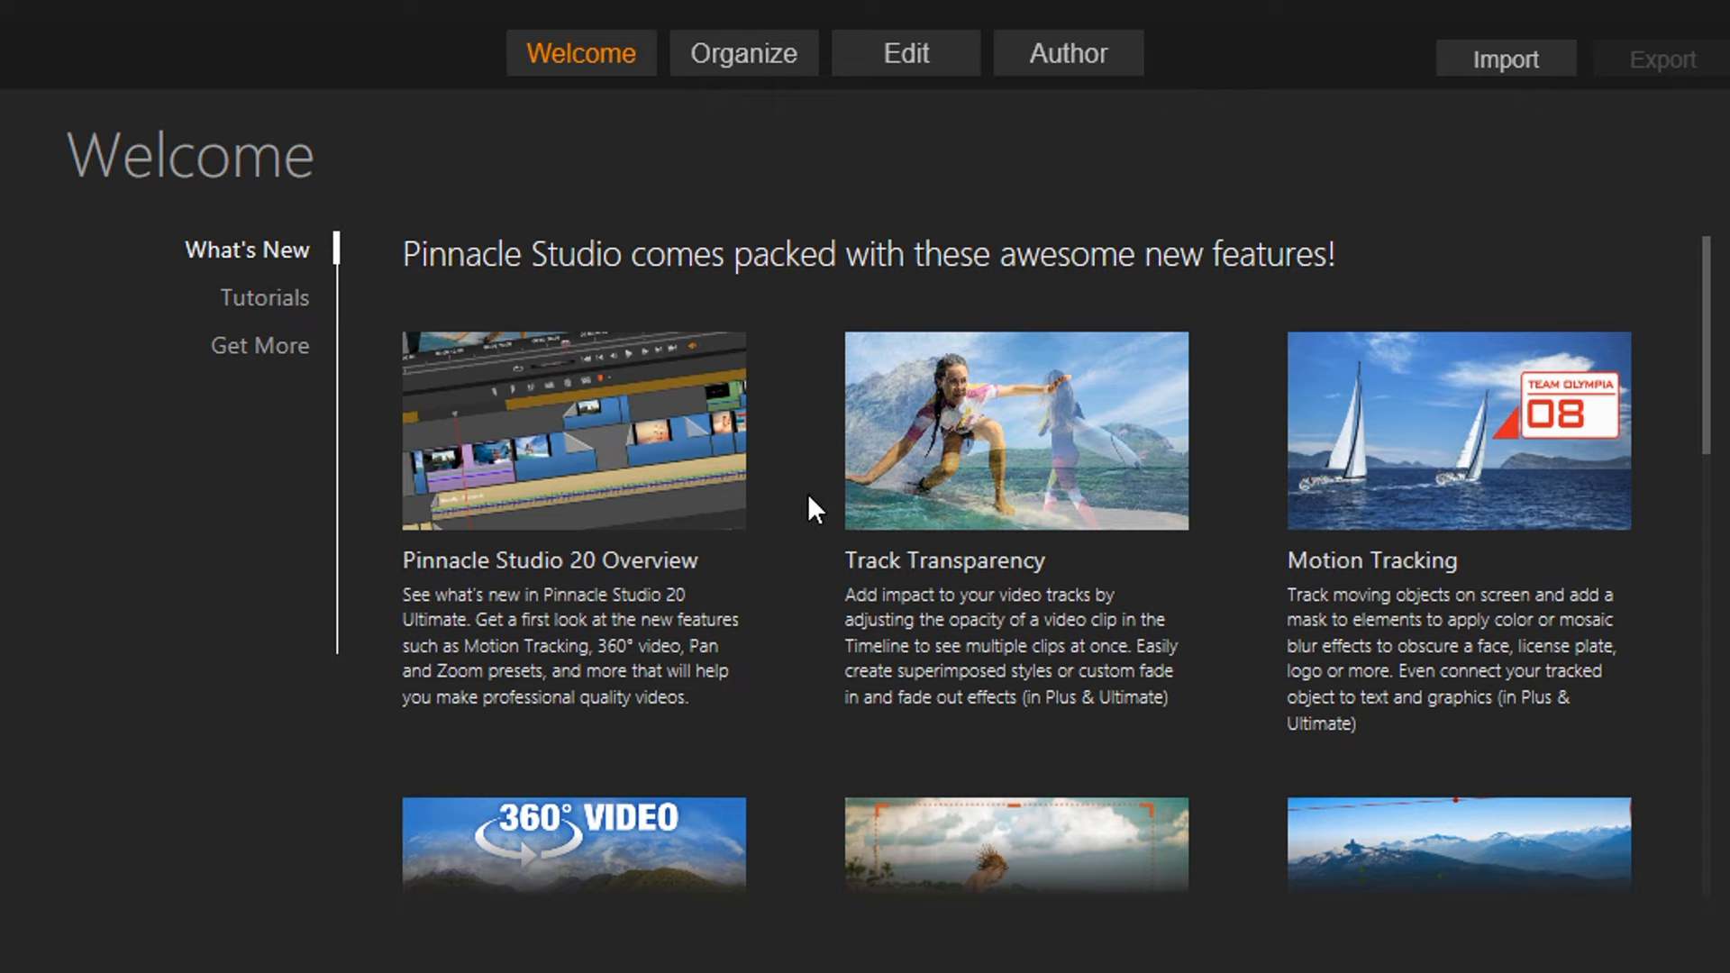
# - Look through the What's New, Tutorials and Get More sections of the Welcome page
pyautogui.scroll(-5, 807, 493)
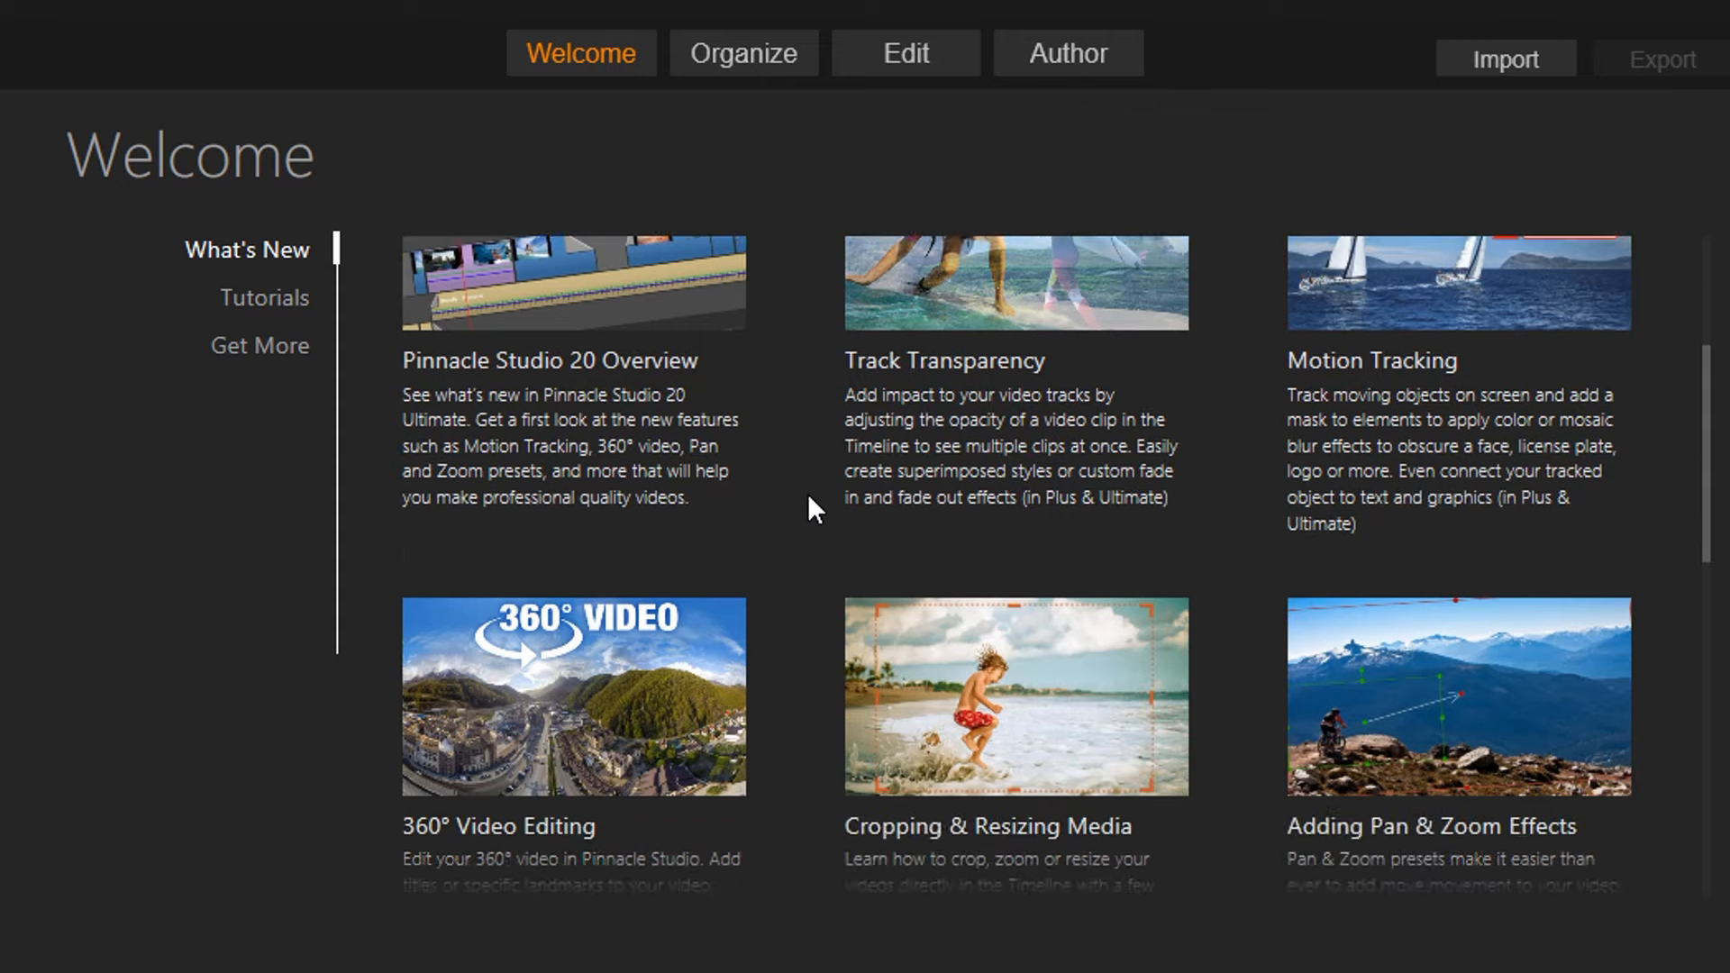
pyautogui.scroll(-3, 809, 494)
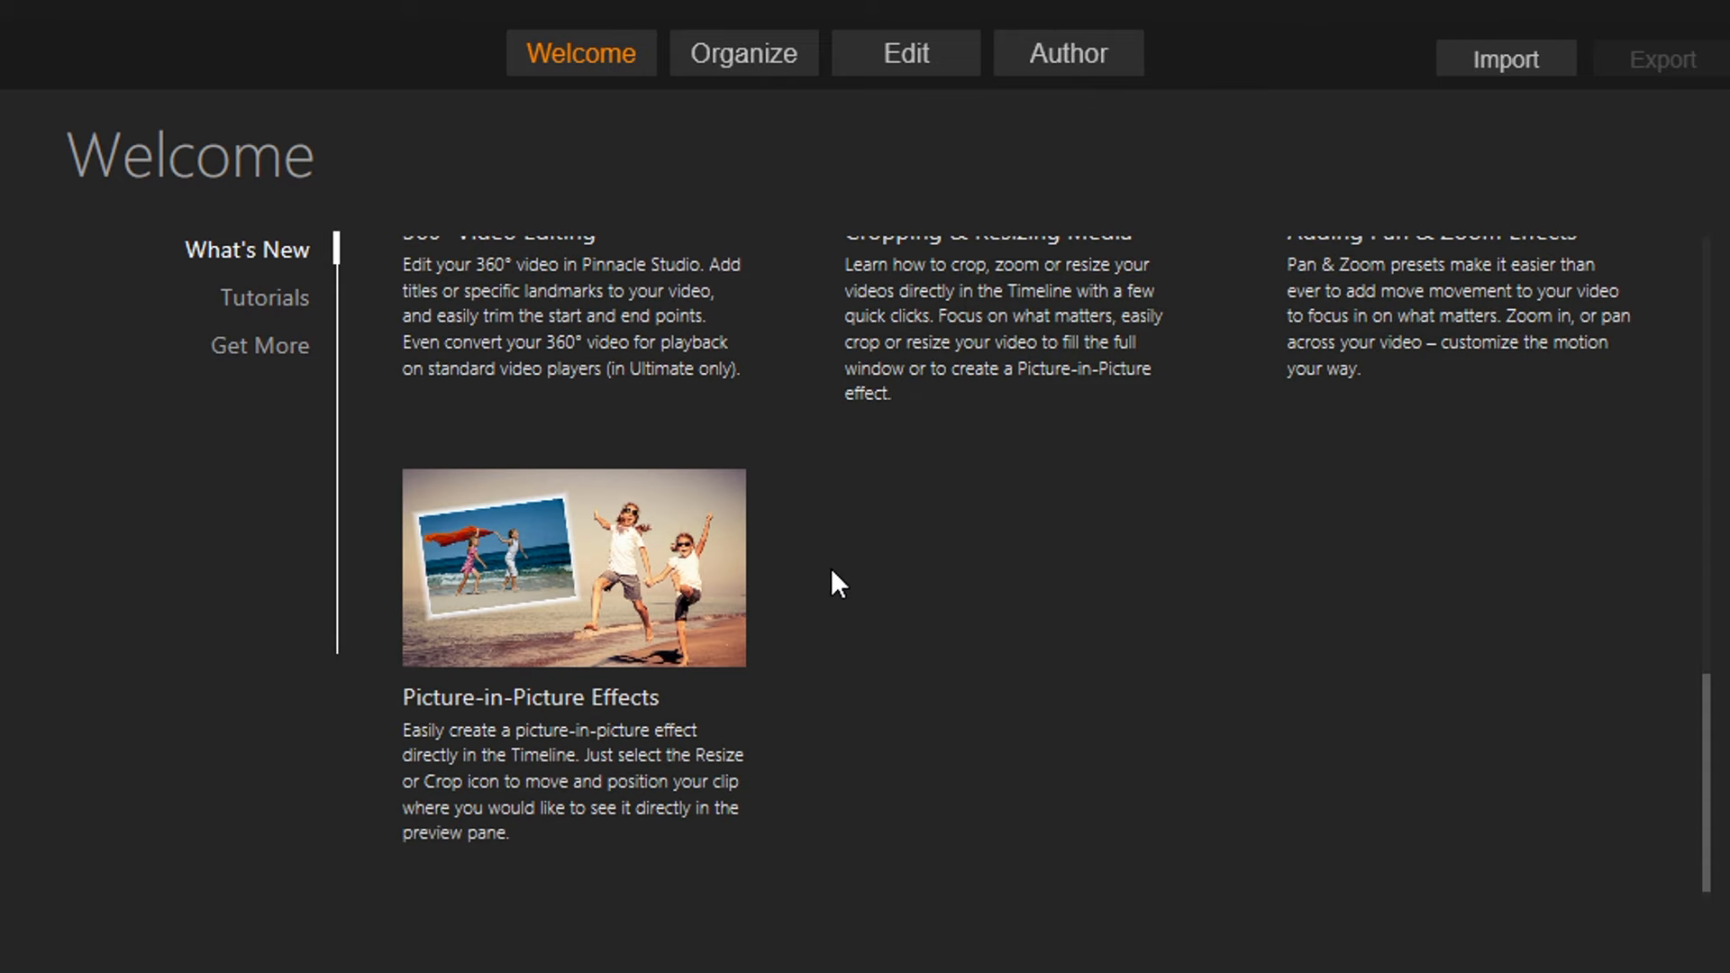
pyautogui.scroll(8, 829, 568)
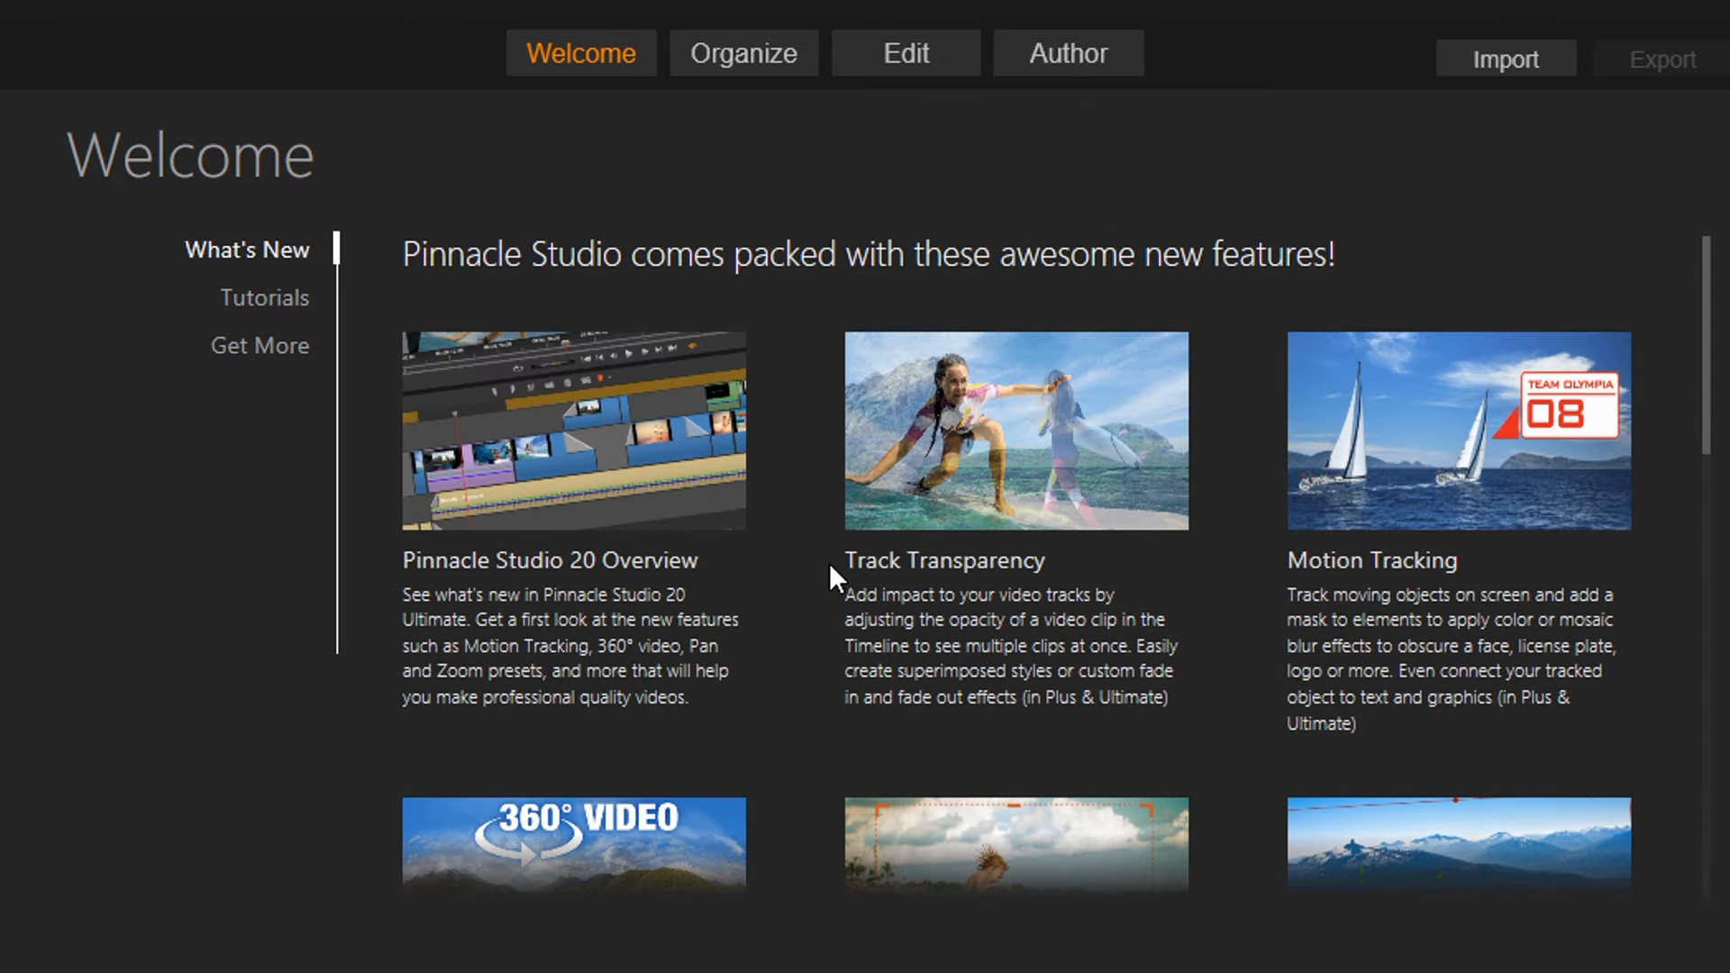
pyautogui.click(289, 307)
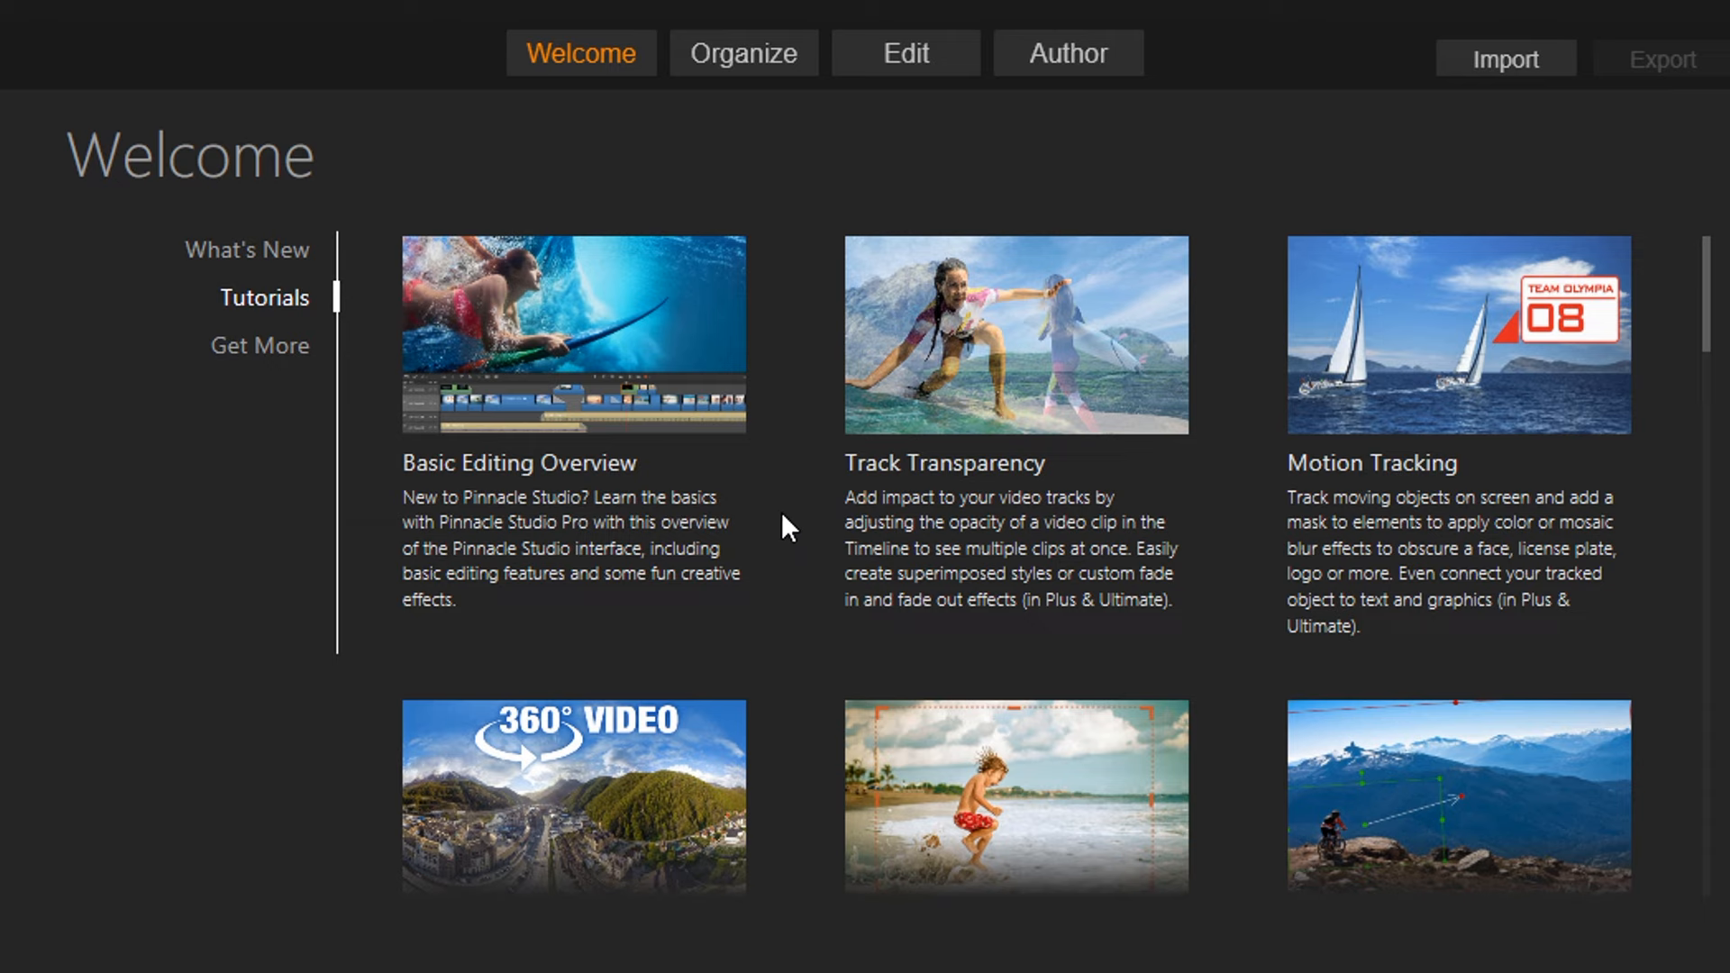
pyautogui.click(275, 365)
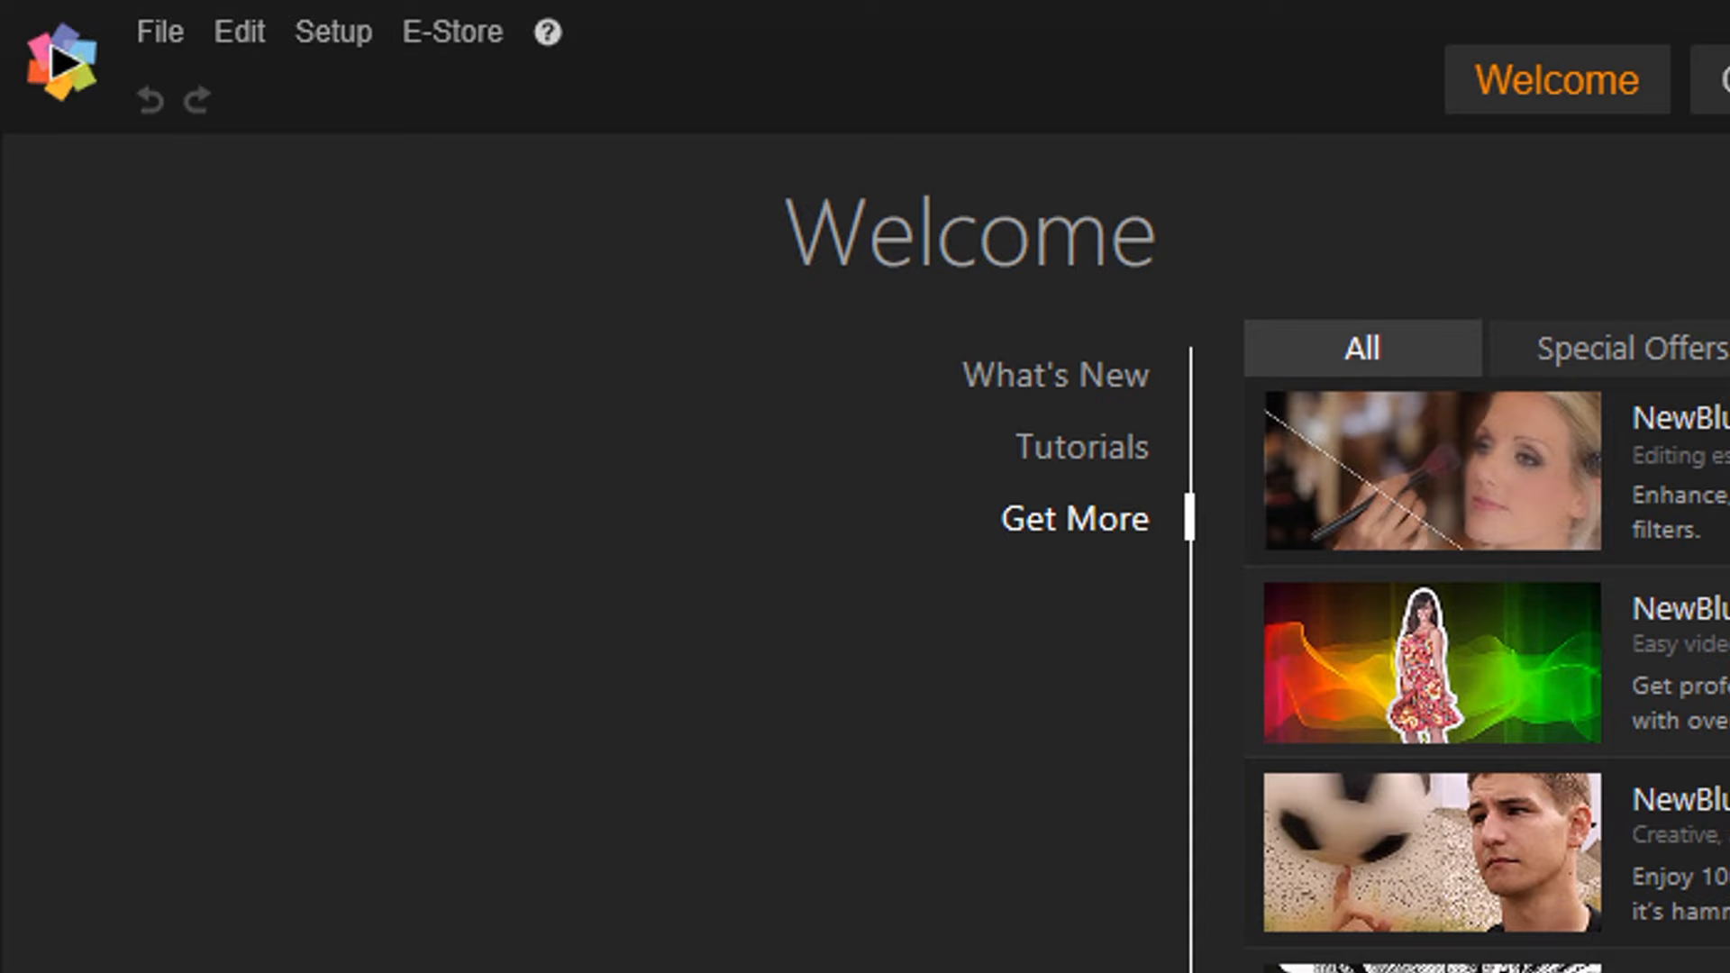
# - Review the Startup Page options in the Control Panel and close it, keeping Welcome as the startup page
pyautogui.click(335, 47)
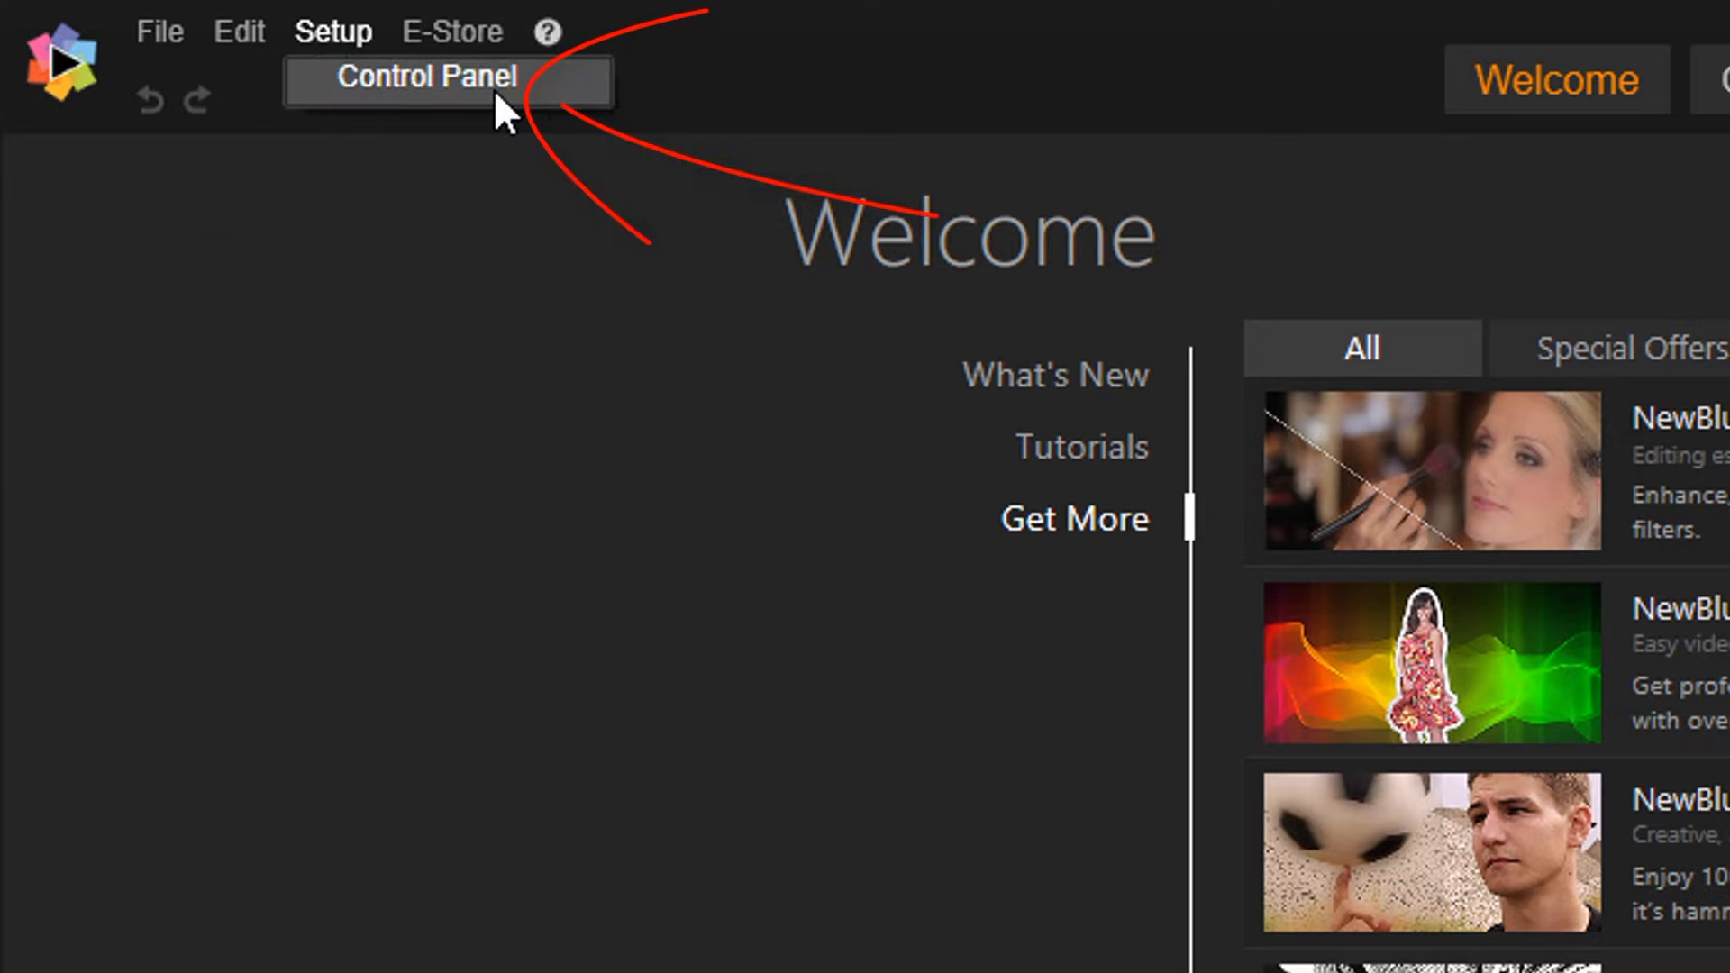
pyautogui.click(495, 91)
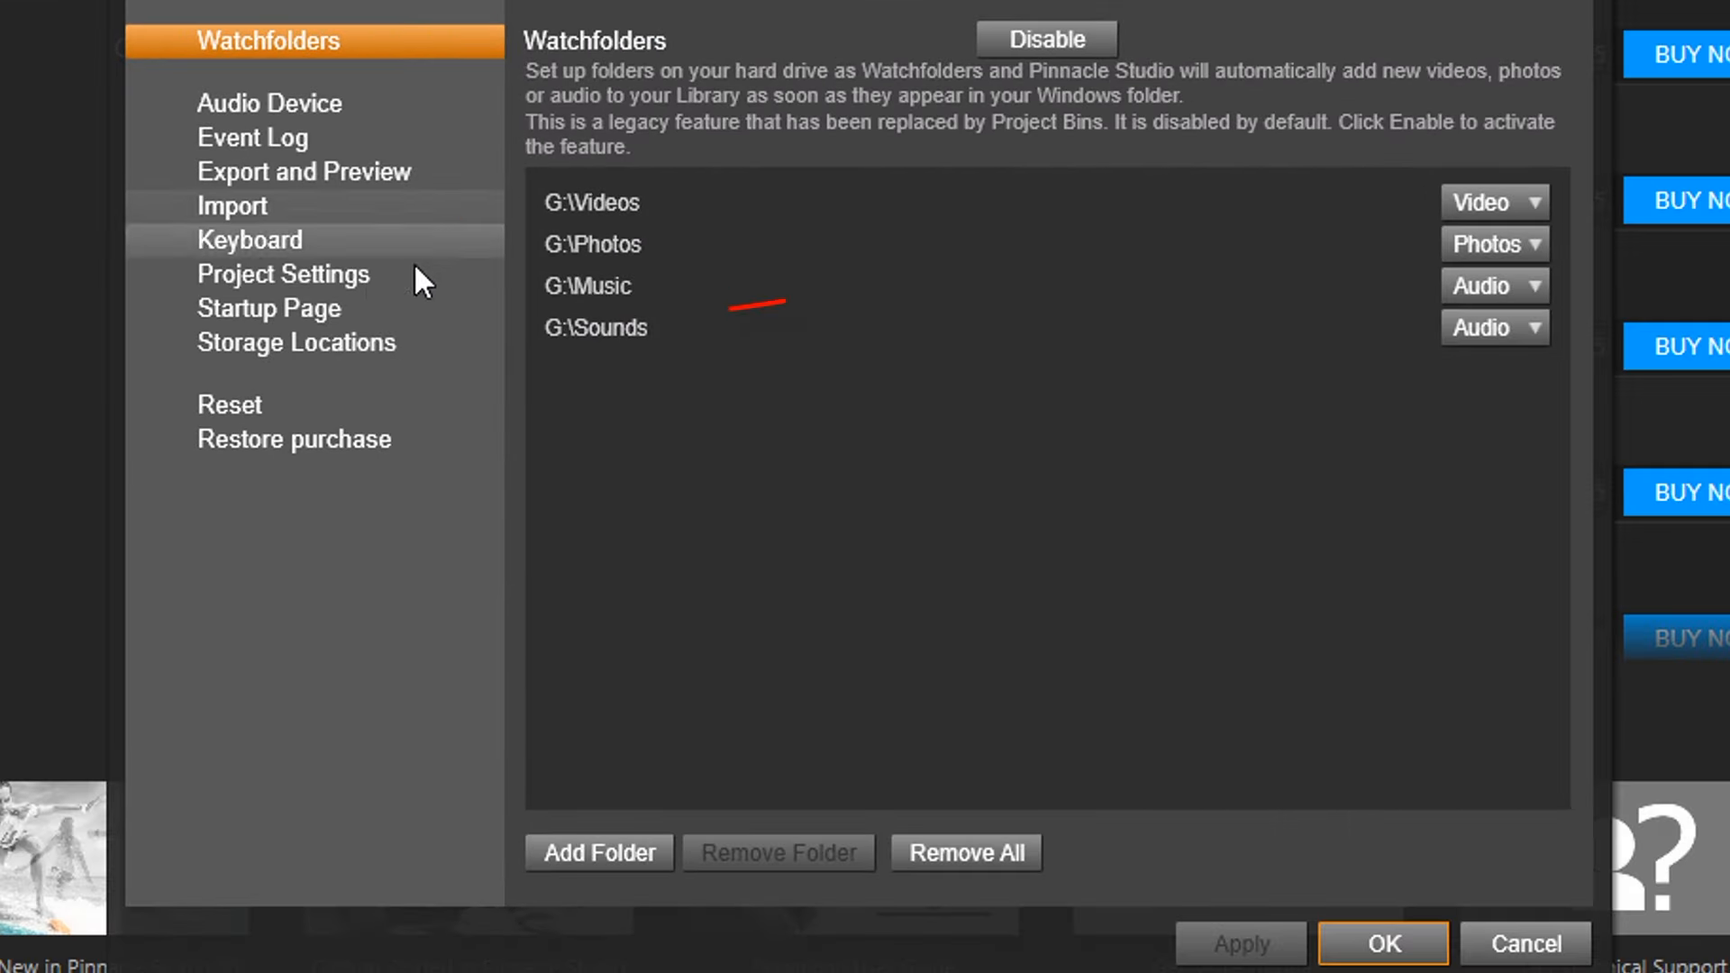
pyautogui.click(334, 310)
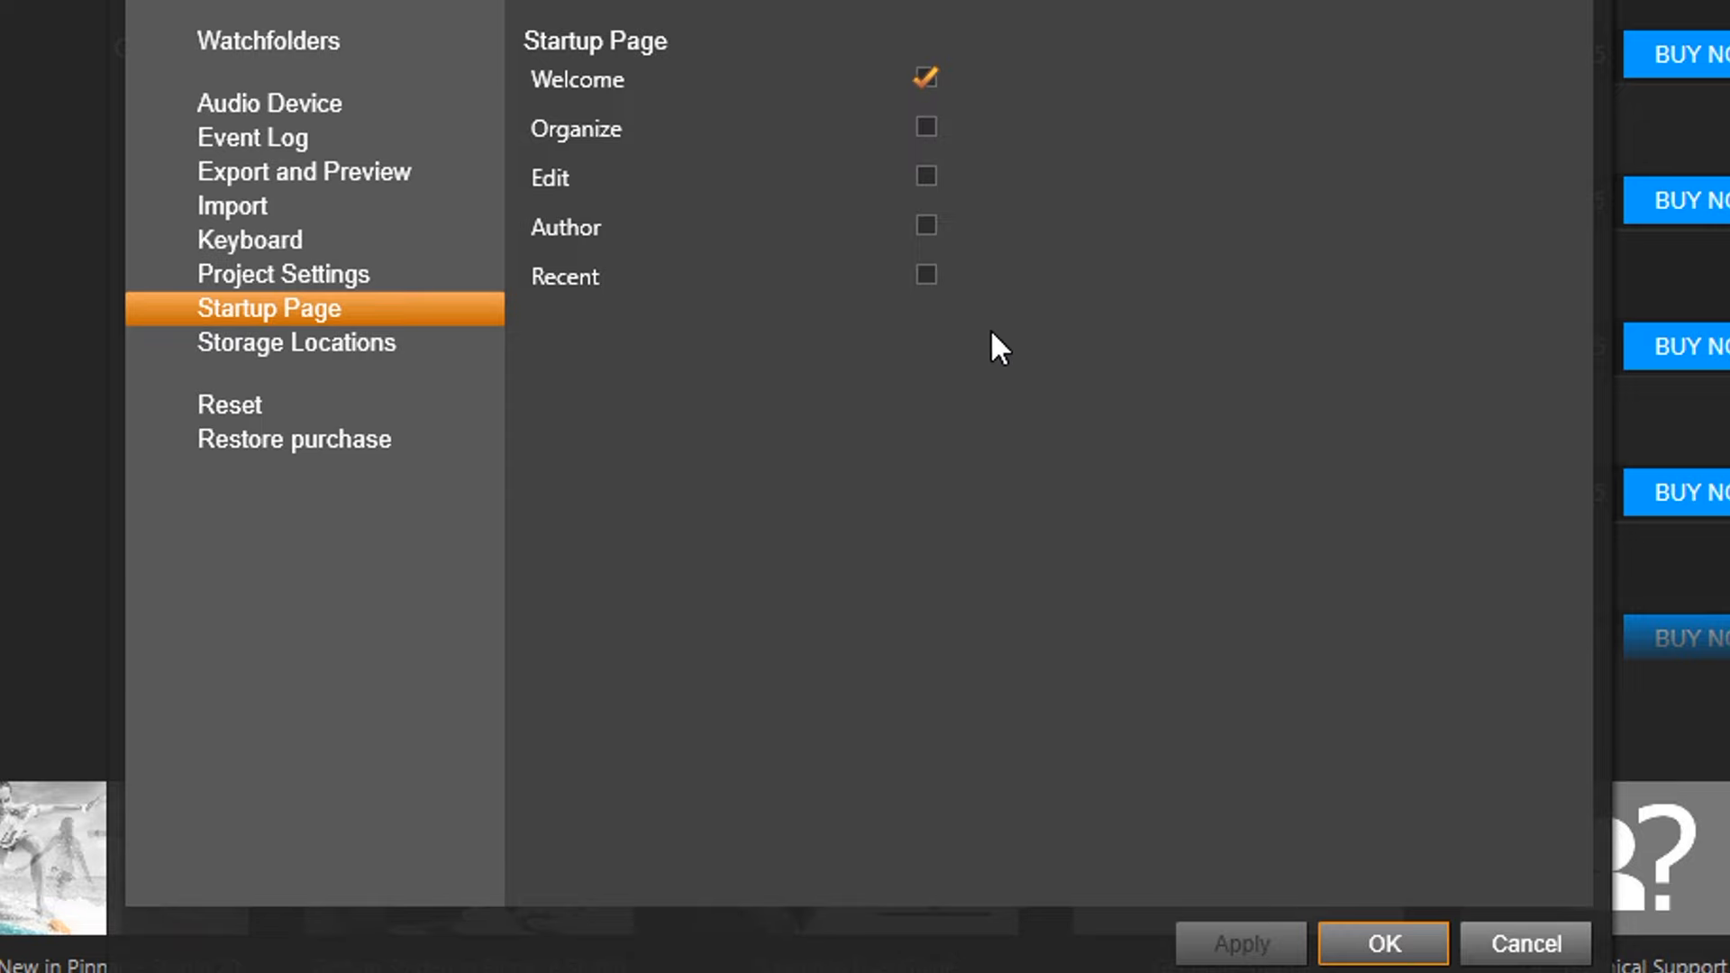
pyautogui.click(1385, 946)
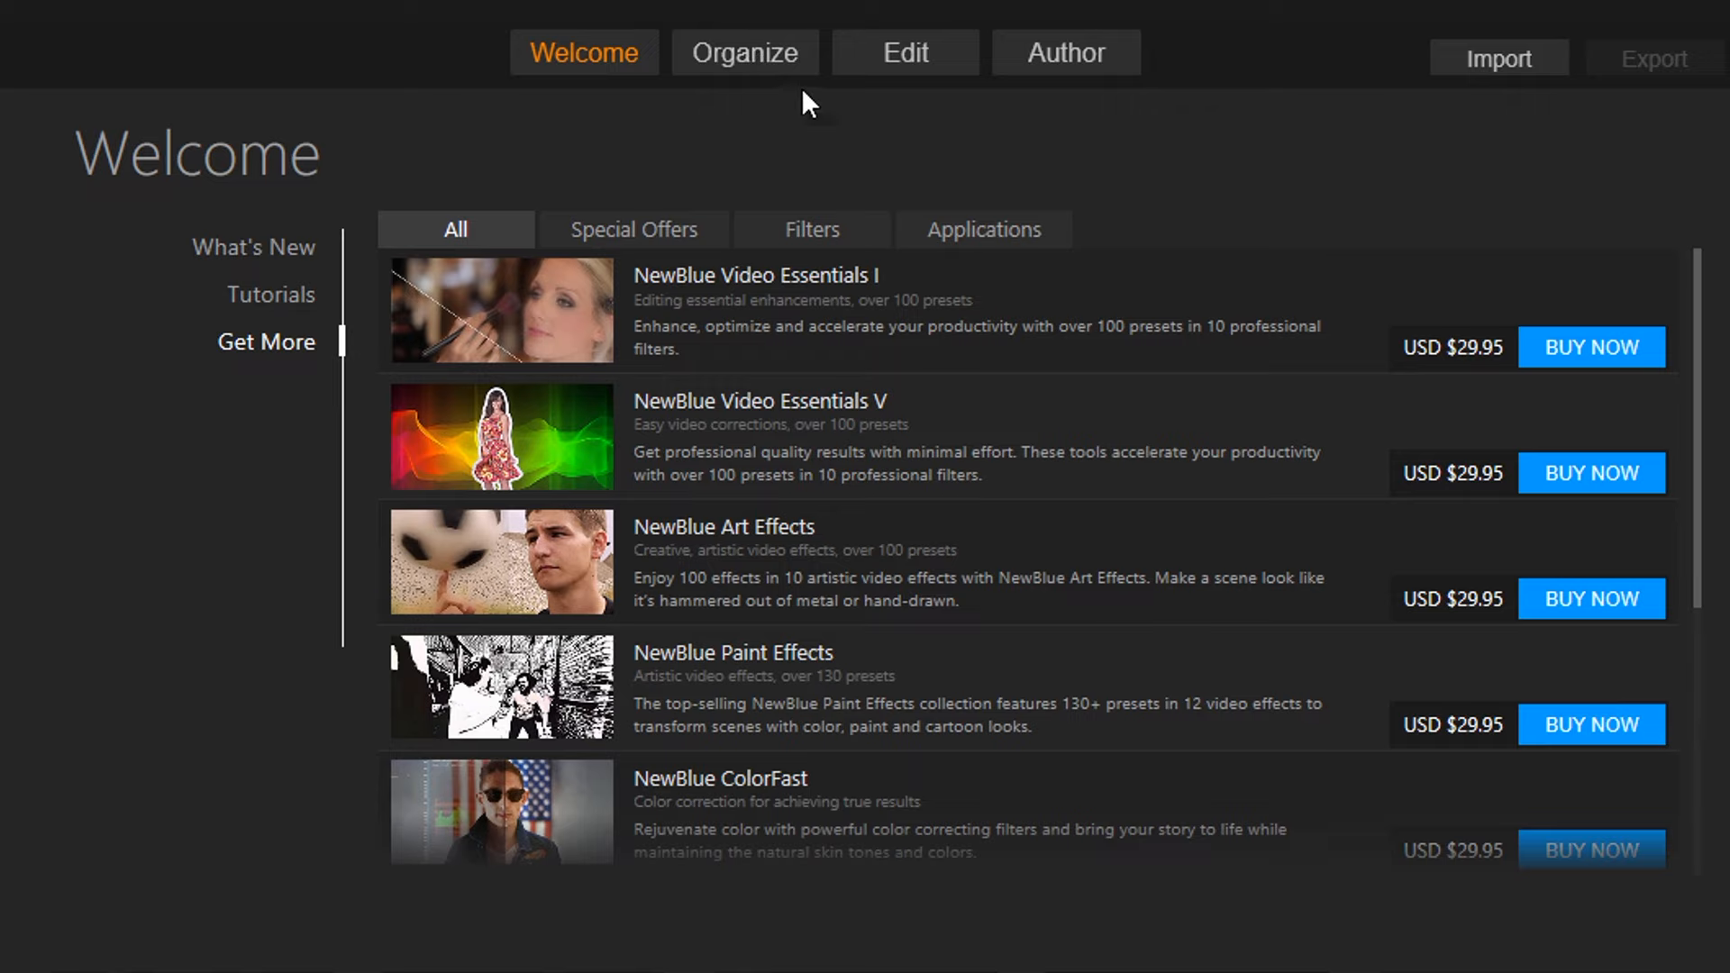
# - Create a split screen template in the Edit workspace and divide its frame with a horizontal line across the full width near mid-height
pyautogui.click(780, 67)
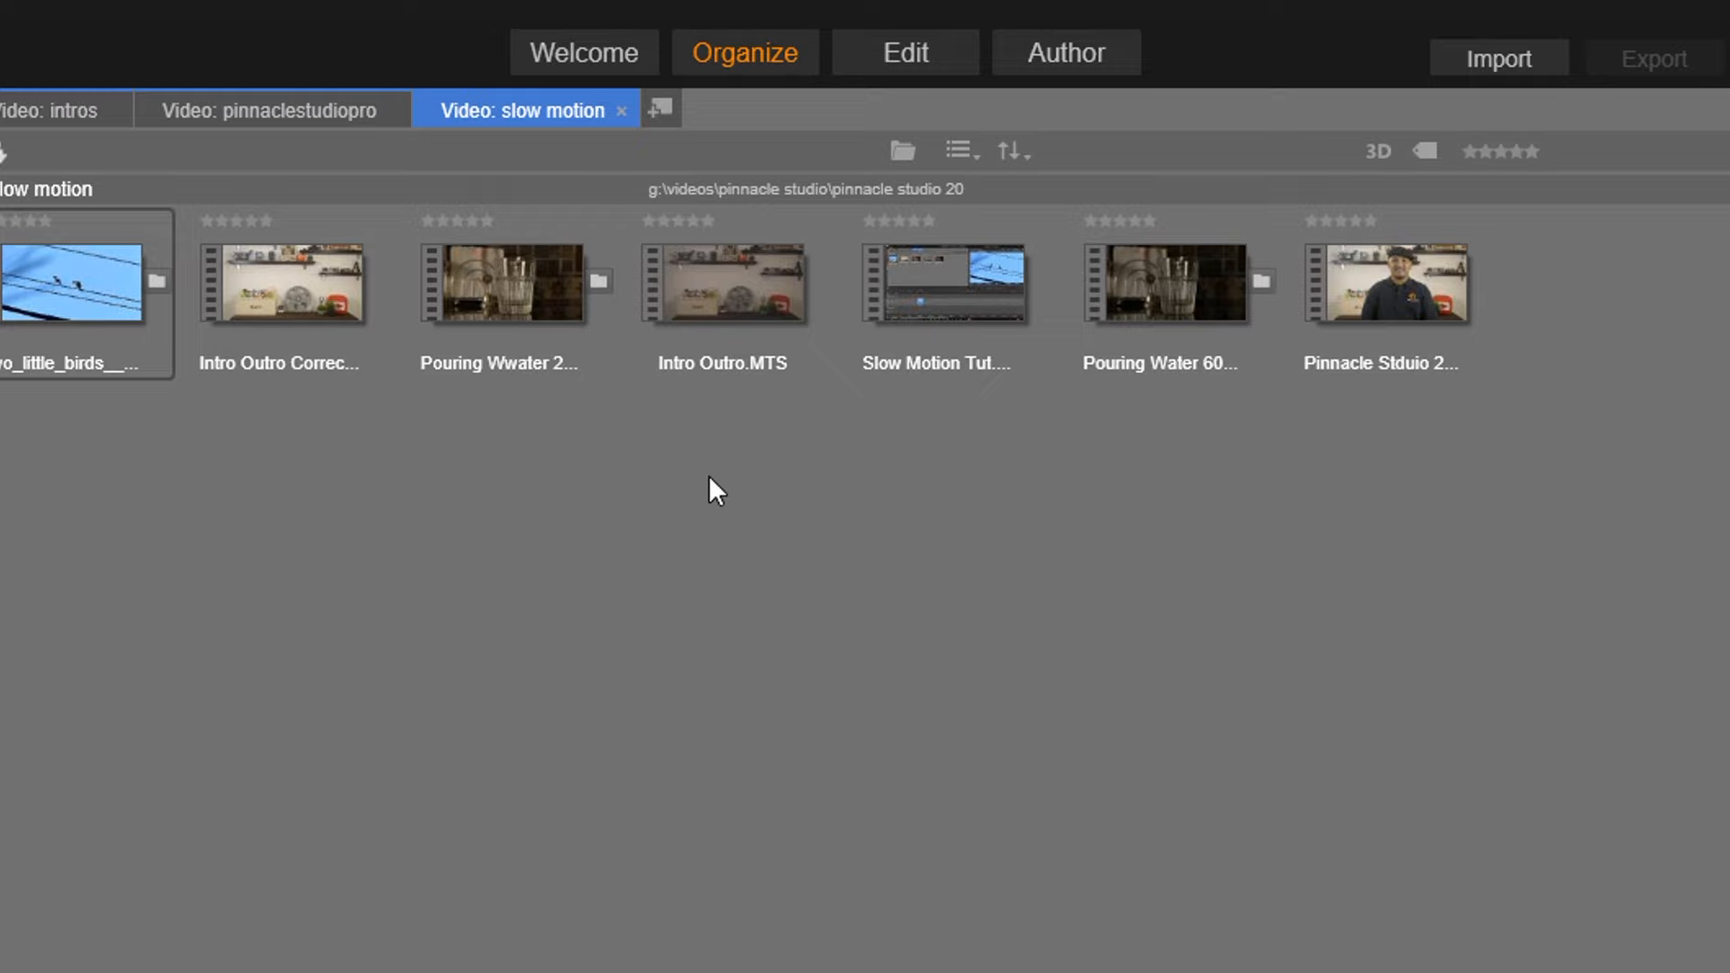
pyautogui.click(901, 61)
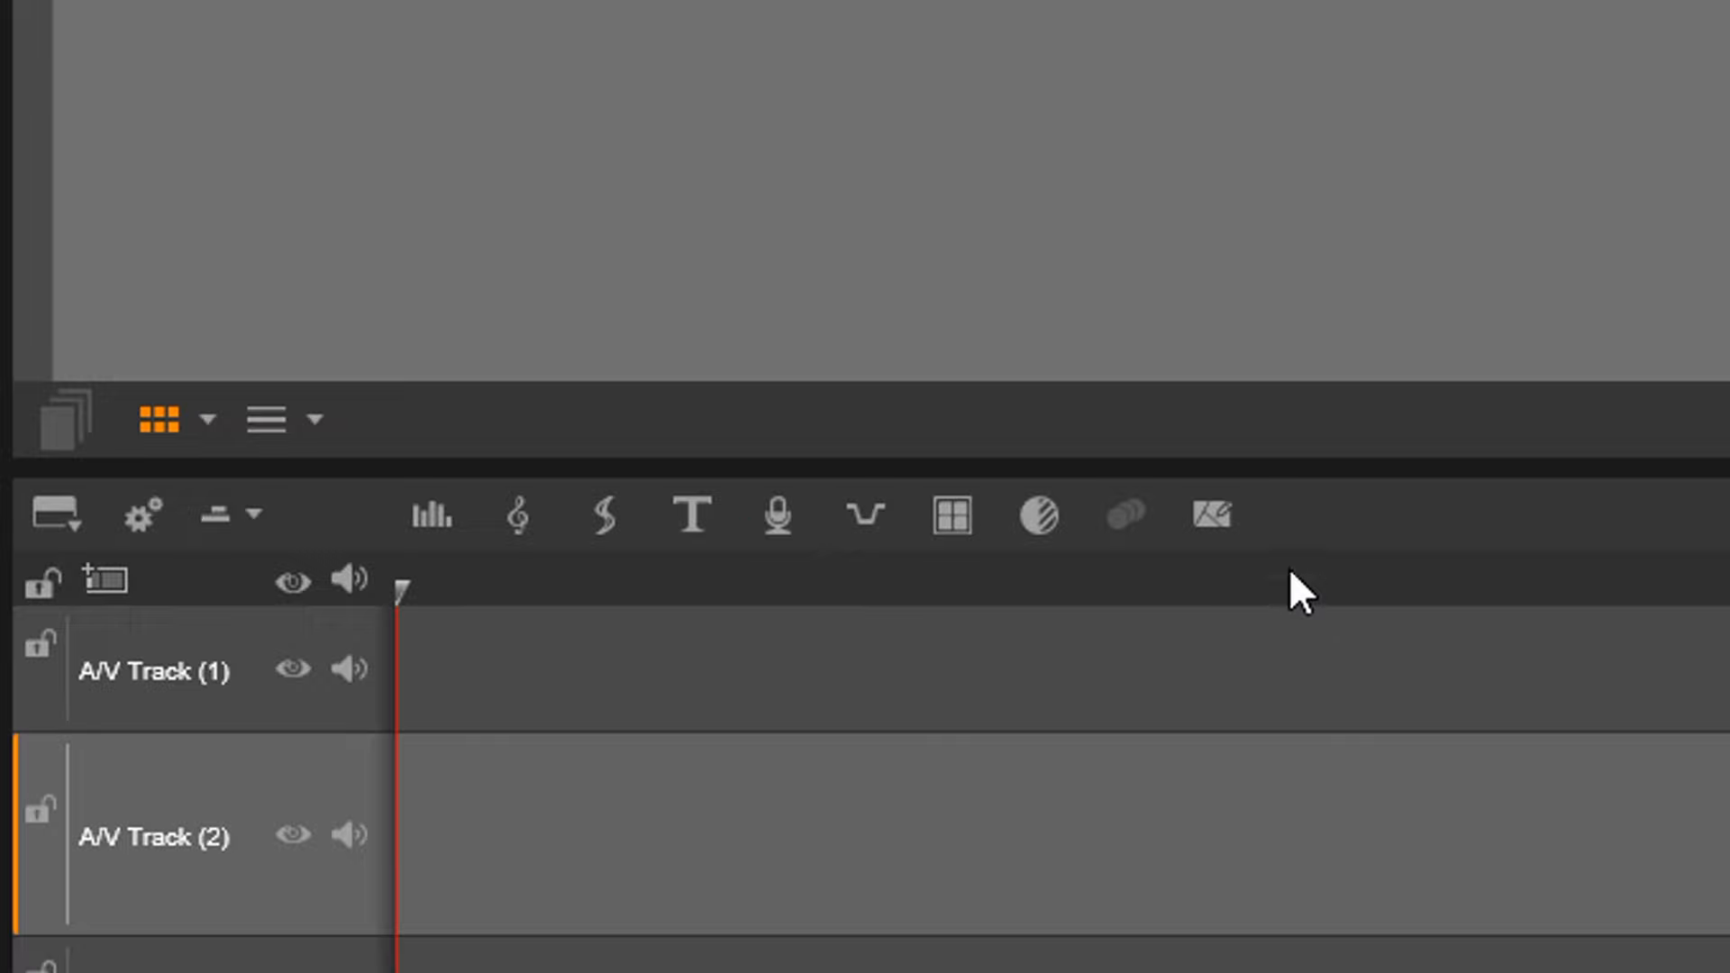
pyautogui.click(1204, 516)
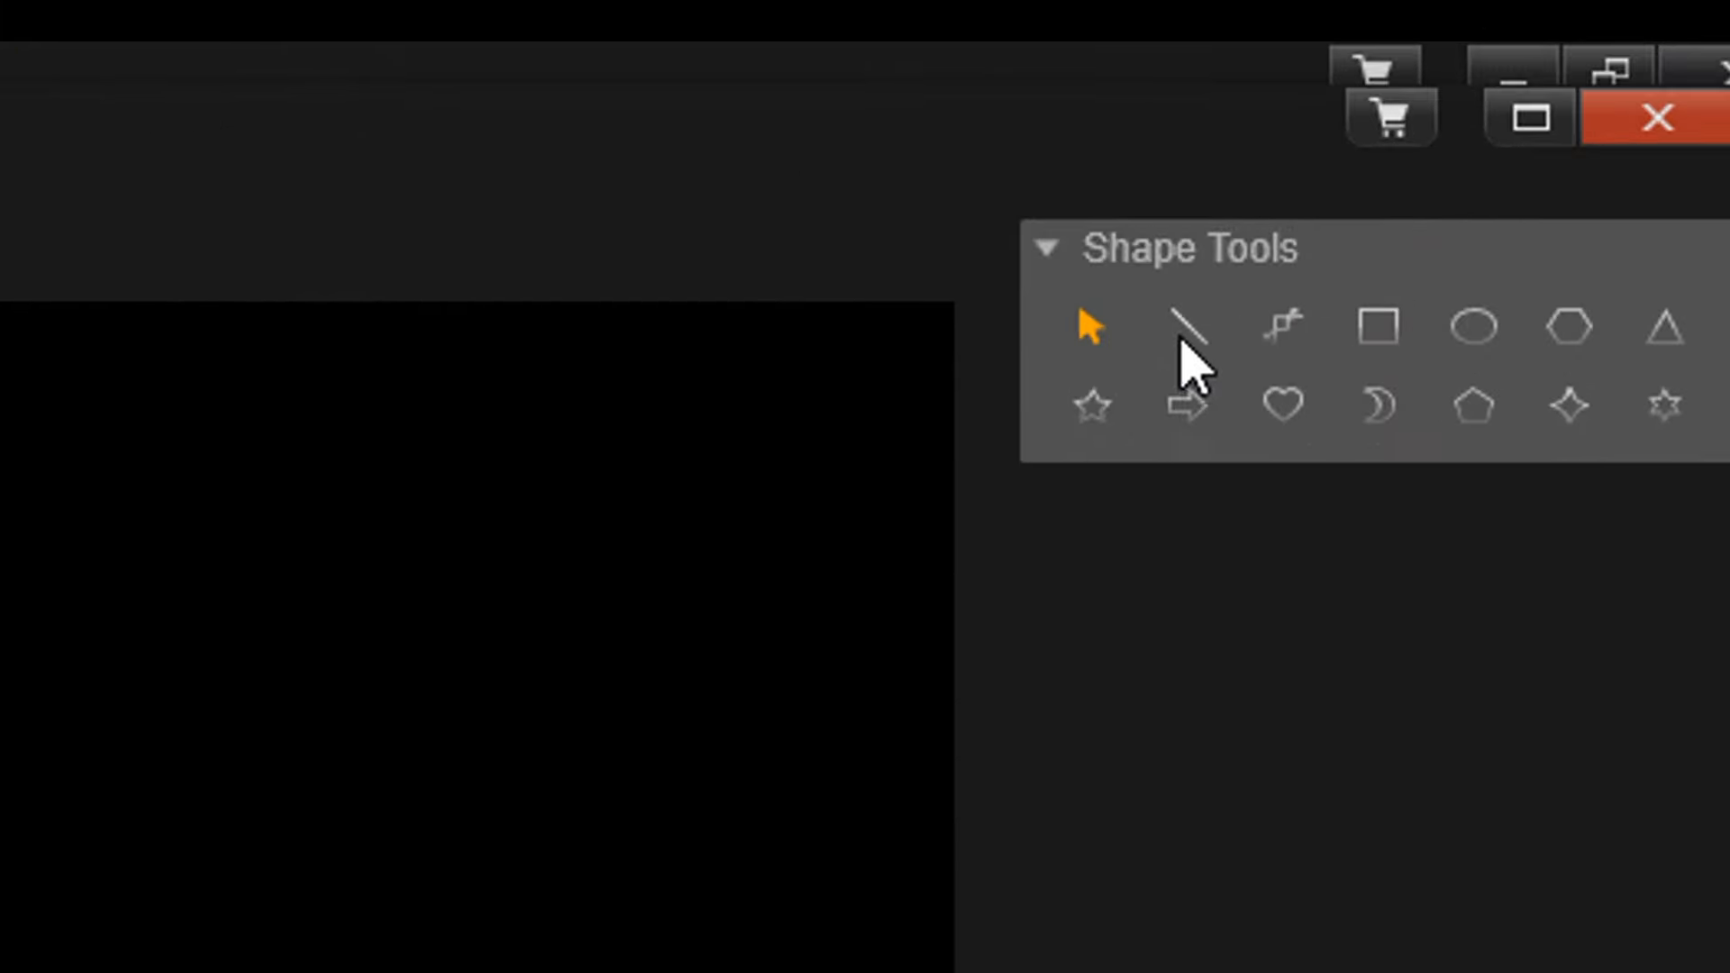
pyautogui.click(1182, 340)
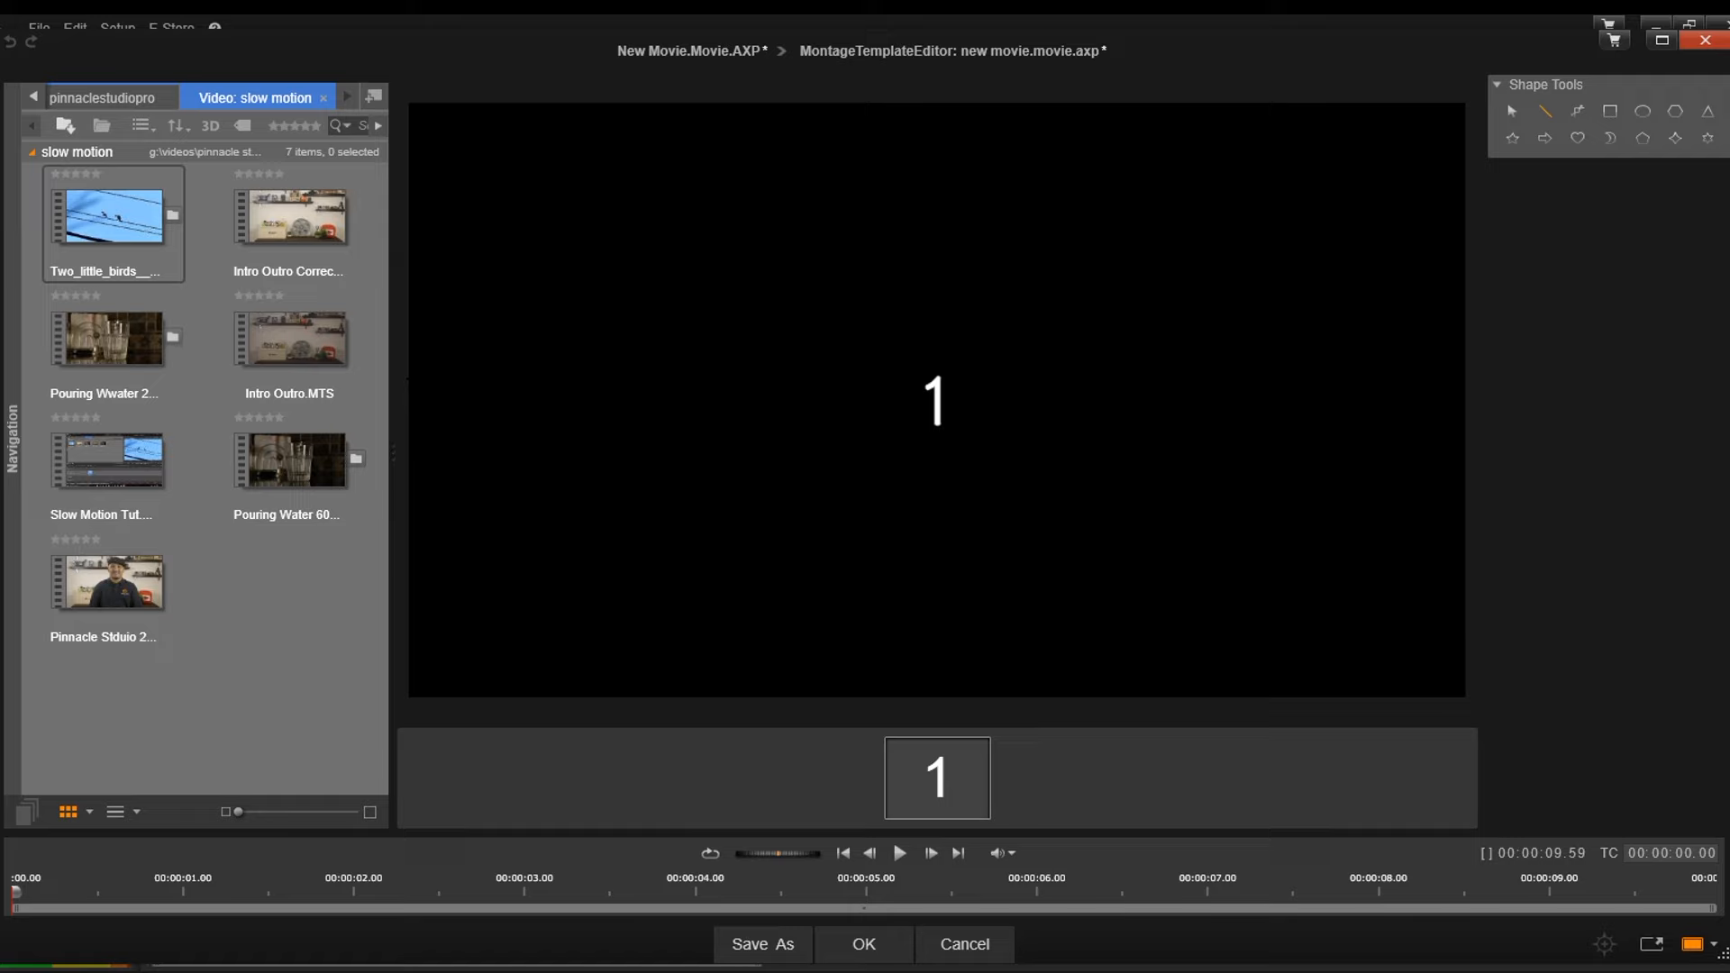
pyautogui.moveTo(420, 379); pyautogui.dragTo(1466, 378)
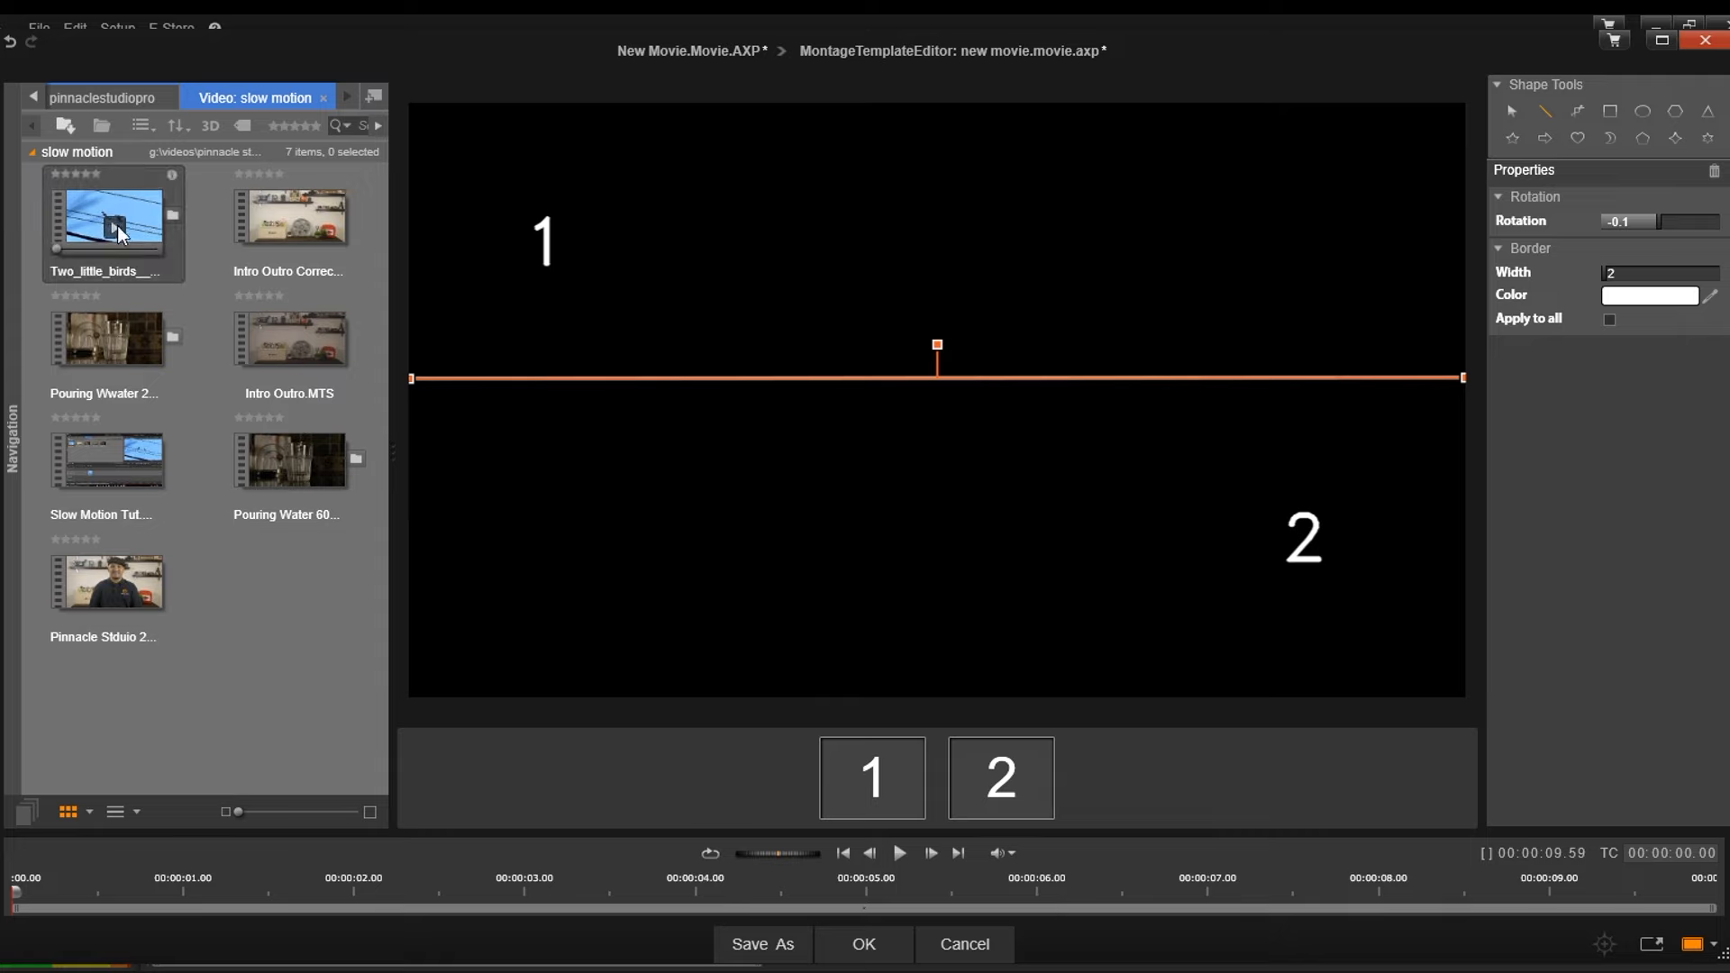
# - Fill area 1 with the Two_little_birds clip and area 2 with Intro Outro Corrected.mov from the slow motion library folder
pyautogui.click(101, 97)
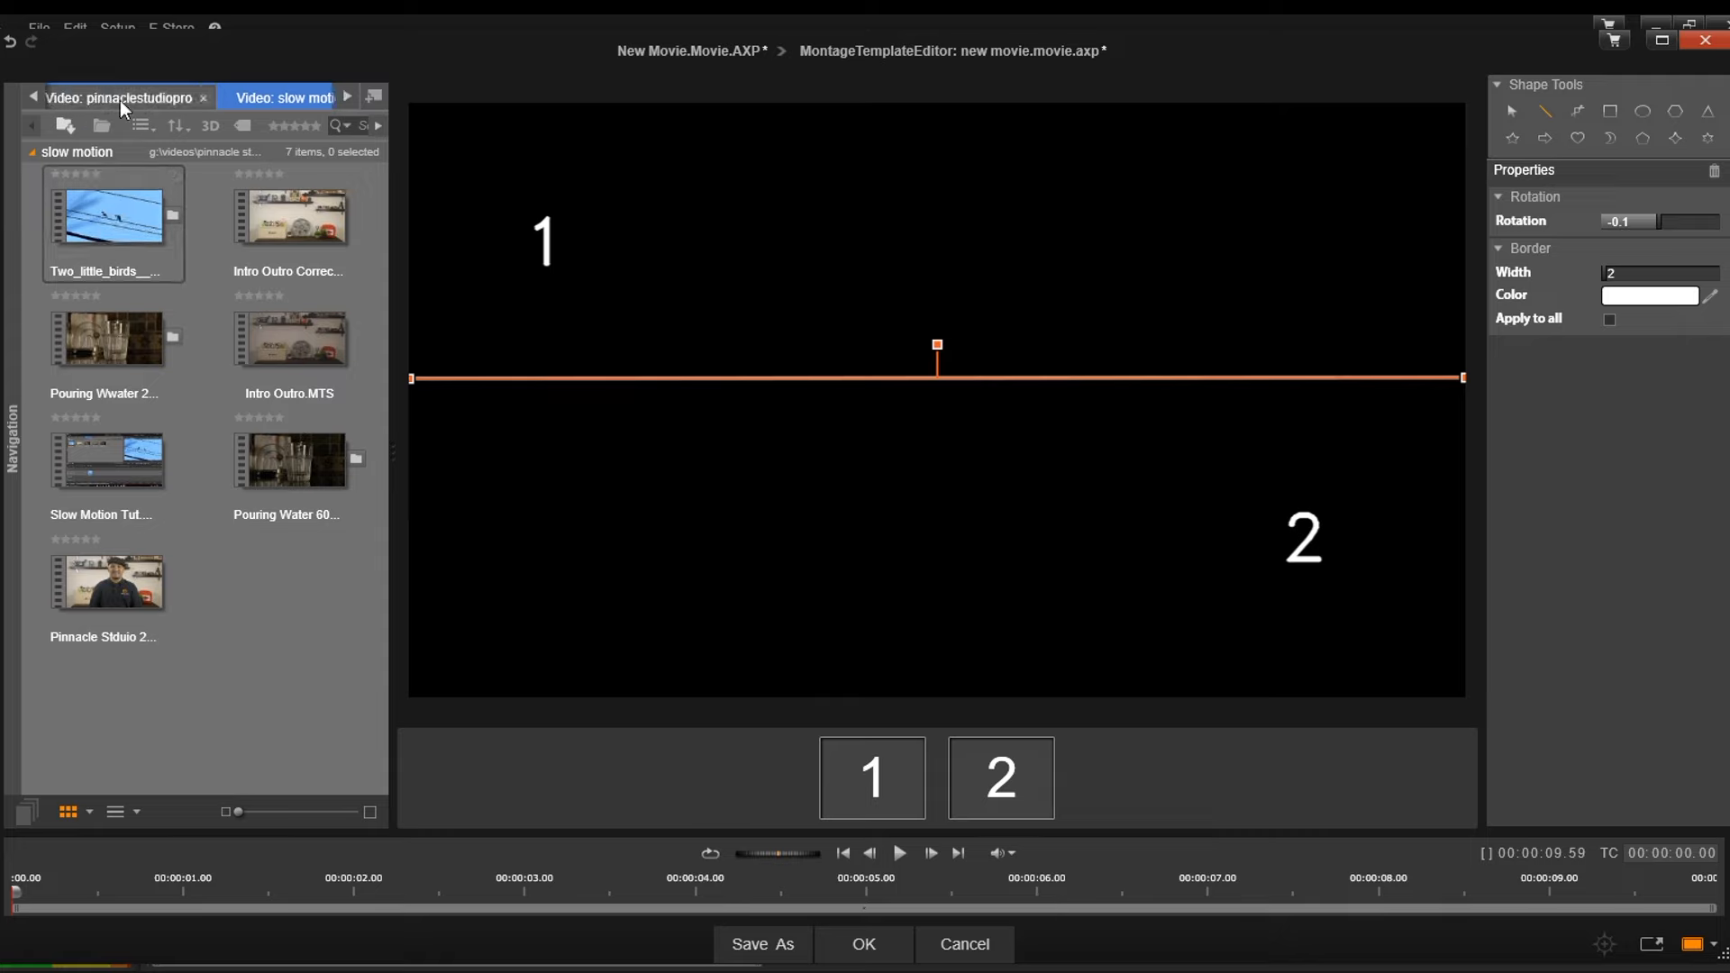
pyautogui.click(261, 101)
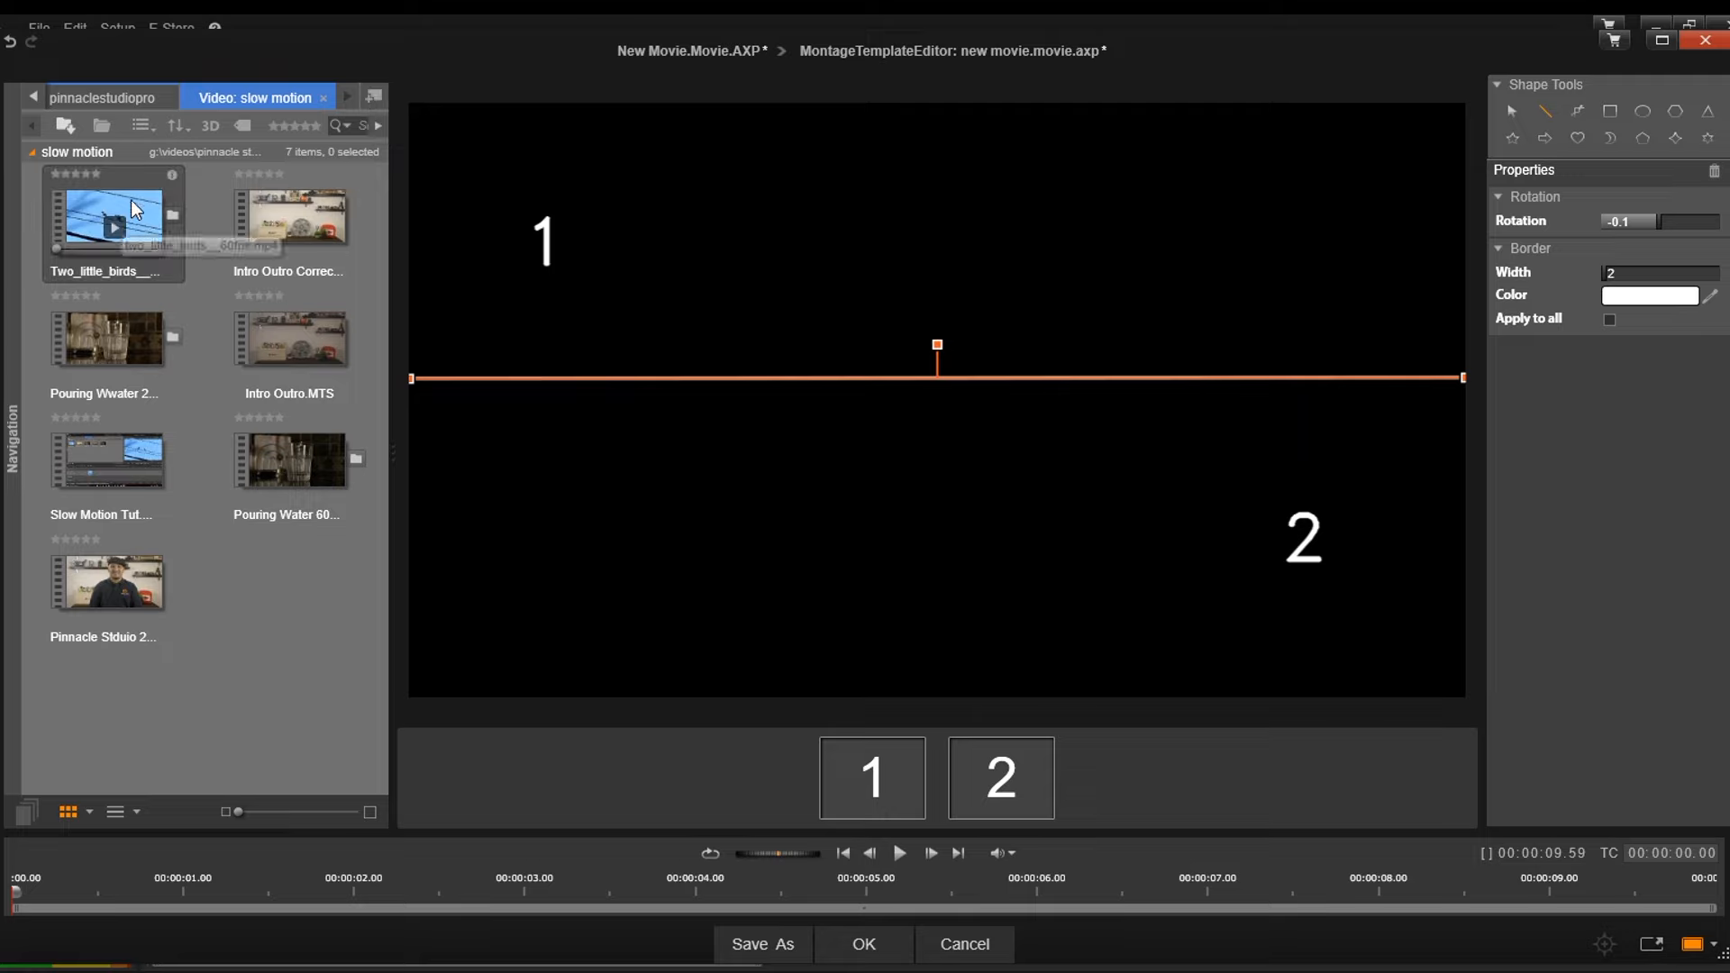
pyautogui.moveTo(133, 214); pyautogui.dragTo(888, 777)
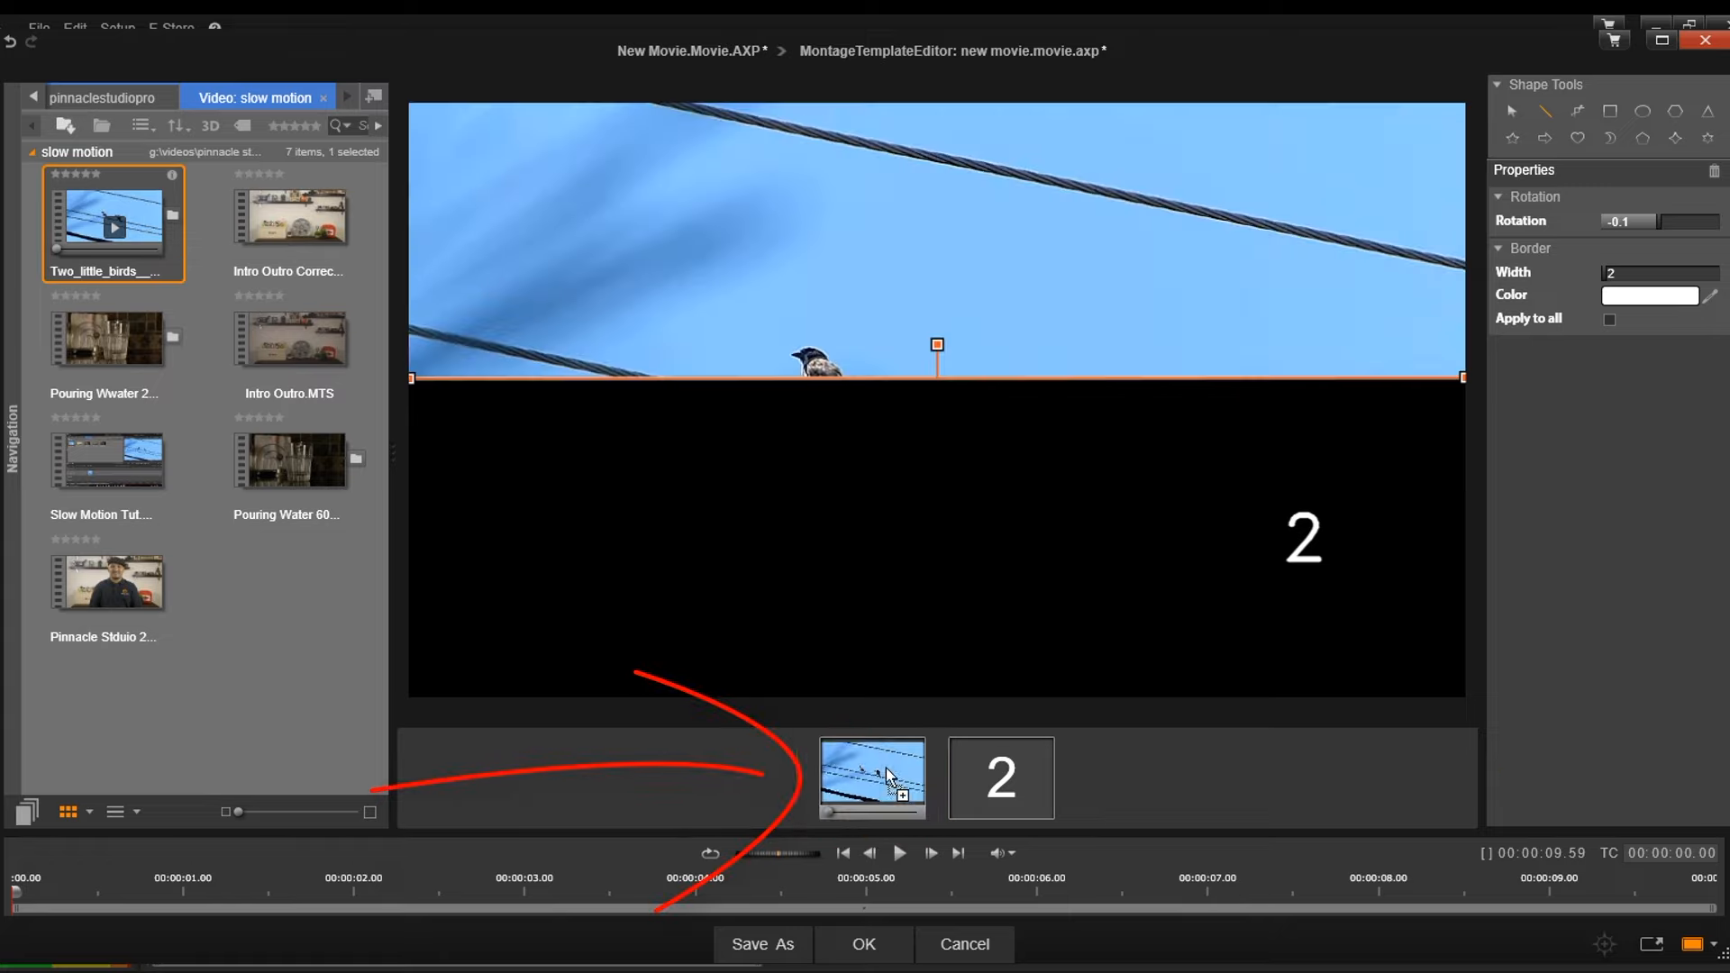
pyautogui.click(290, 219)
pyautogui.moveTo(432, 466); pyautogui.dragTo(1014, 784)
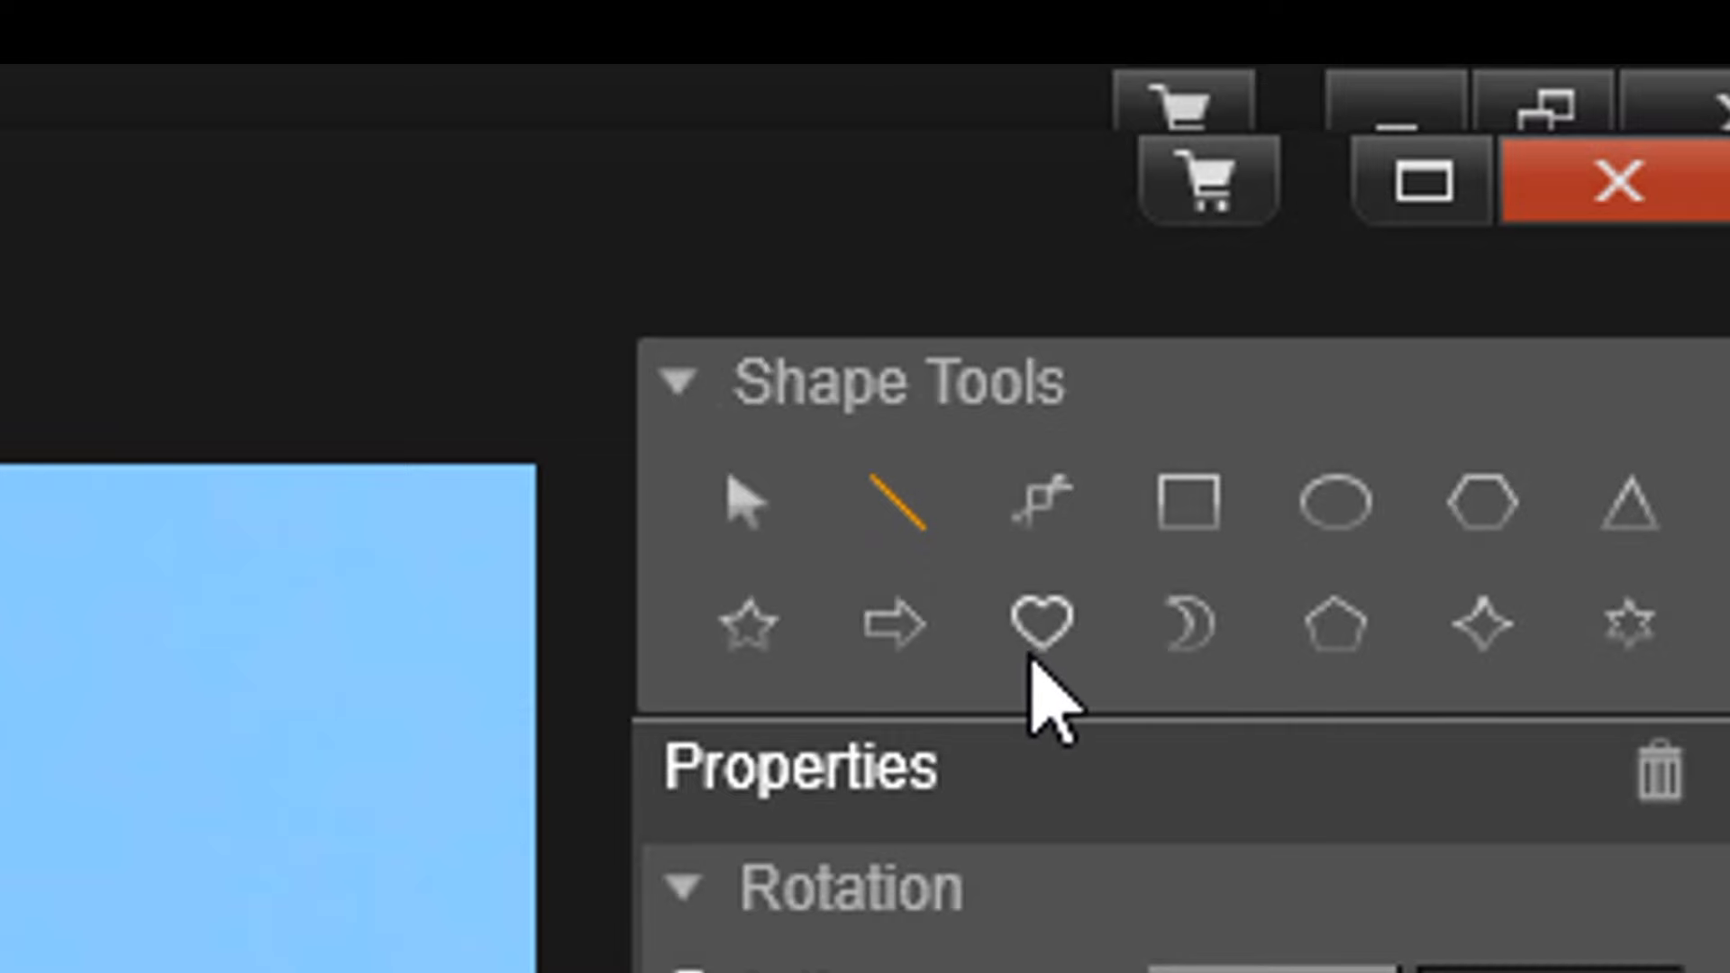
# - Add a heart shape in the left part of area 2 and fill it with the Pinnacle Stduio 20 Ultimate - Slow Motion Tutorial clip
pyautogui.click(1039, 635)
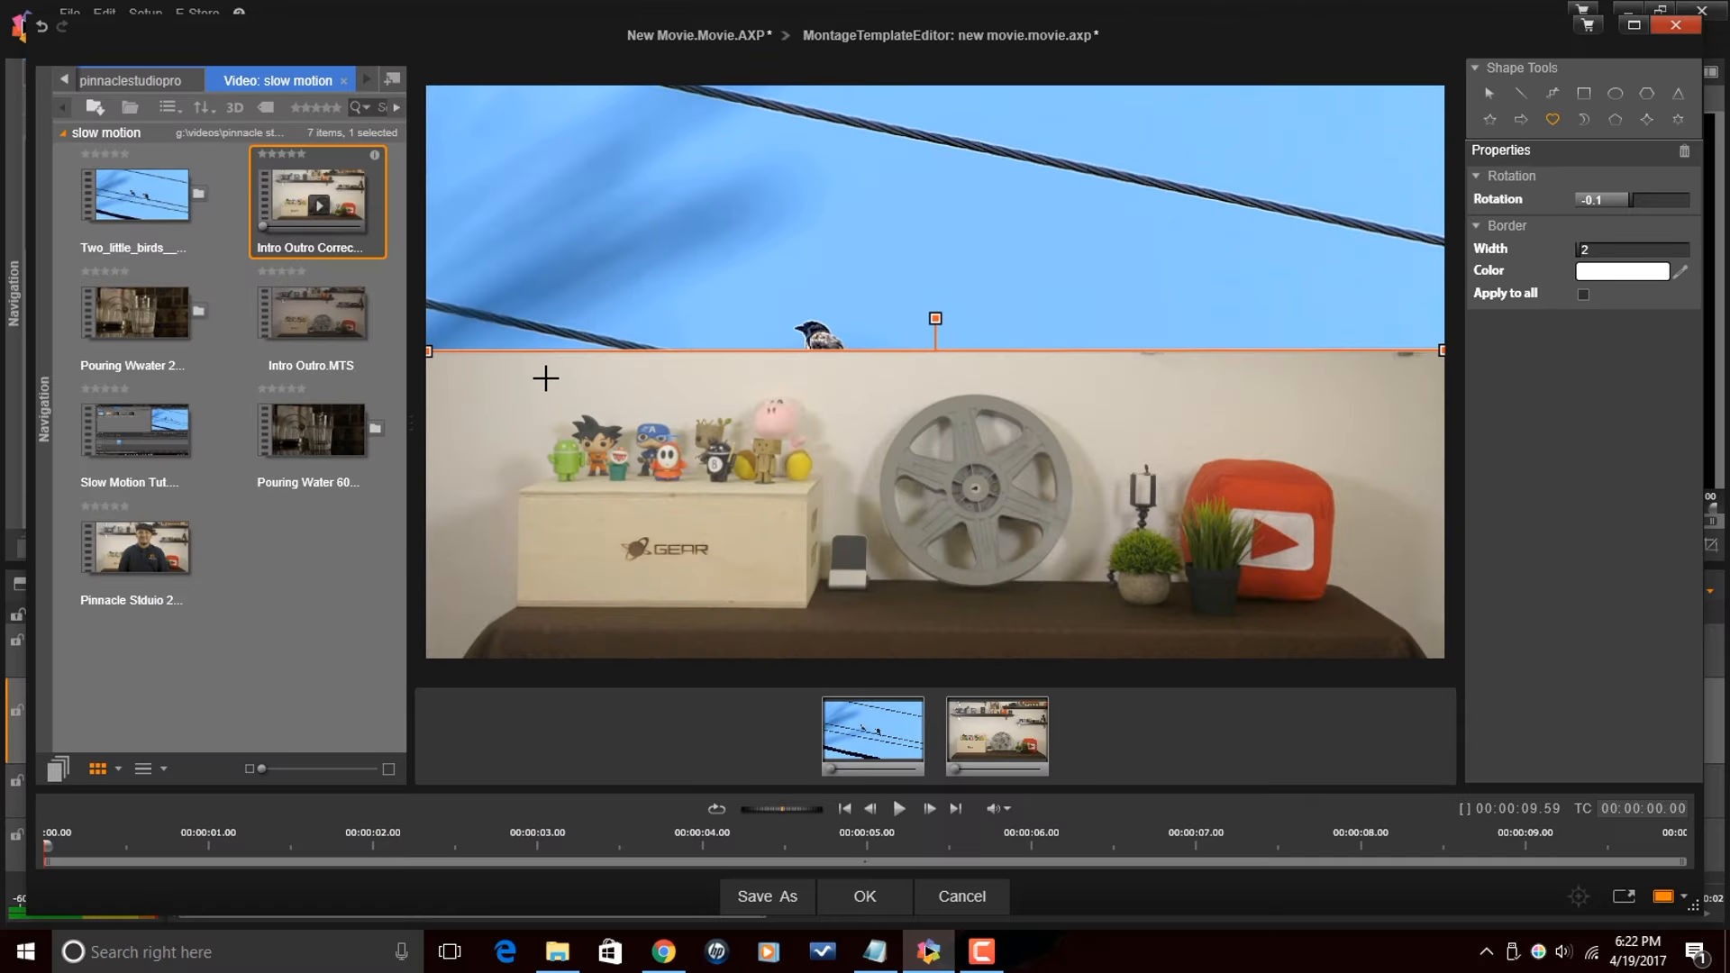
pyautogui.moveTo(499, 397)
pyautogui.mouseDown()
pyautogui.moveTo(769, 587)
pyautogui.moveTo(910, 637)
pyautogui.mouseUp()
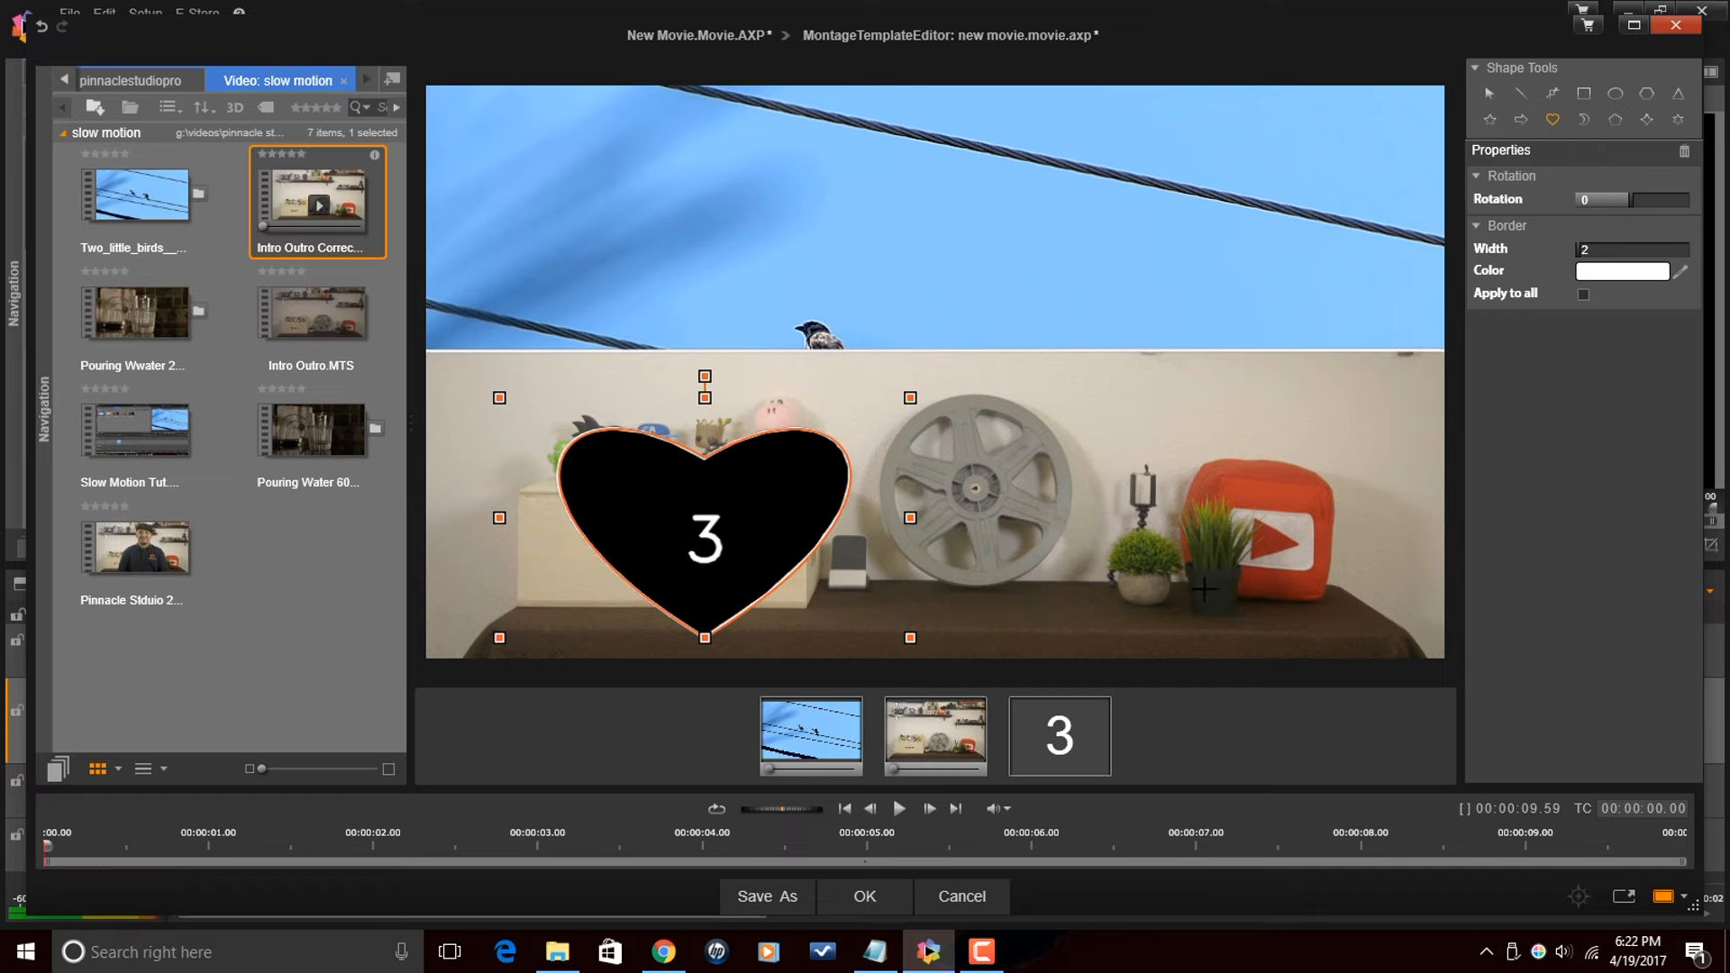
pyautogui.moveTo(134, 538); pyautogui.dragTo(1058, 728)
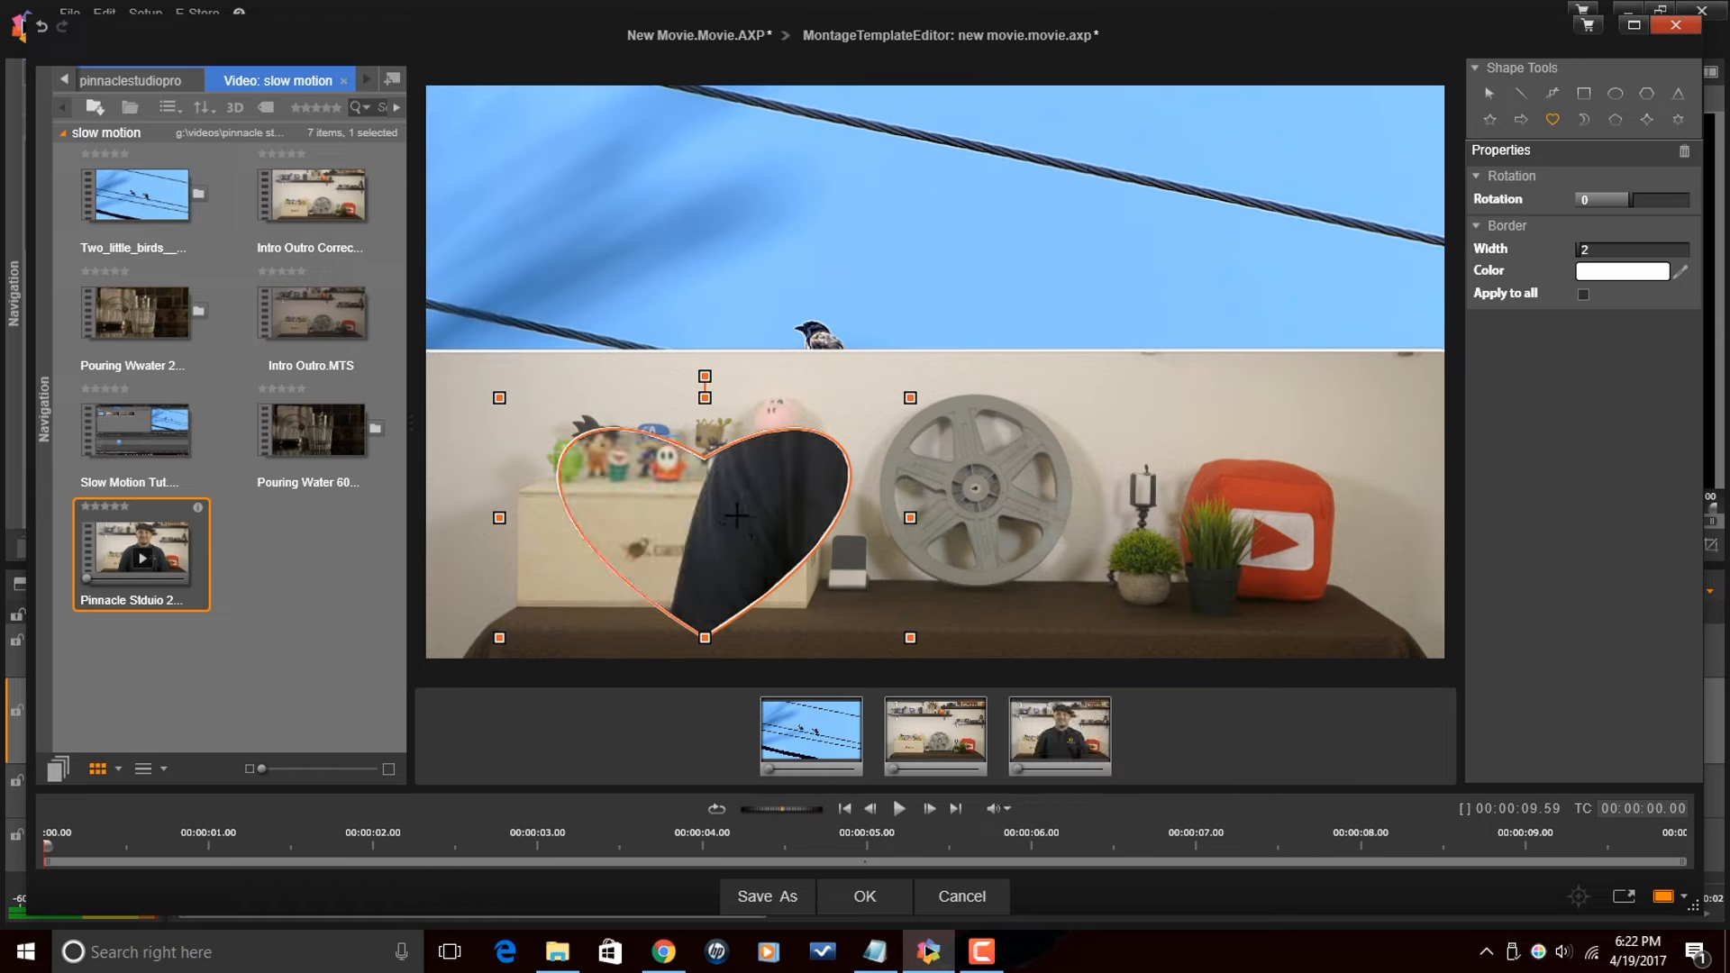
pyautogui.press('Escape')
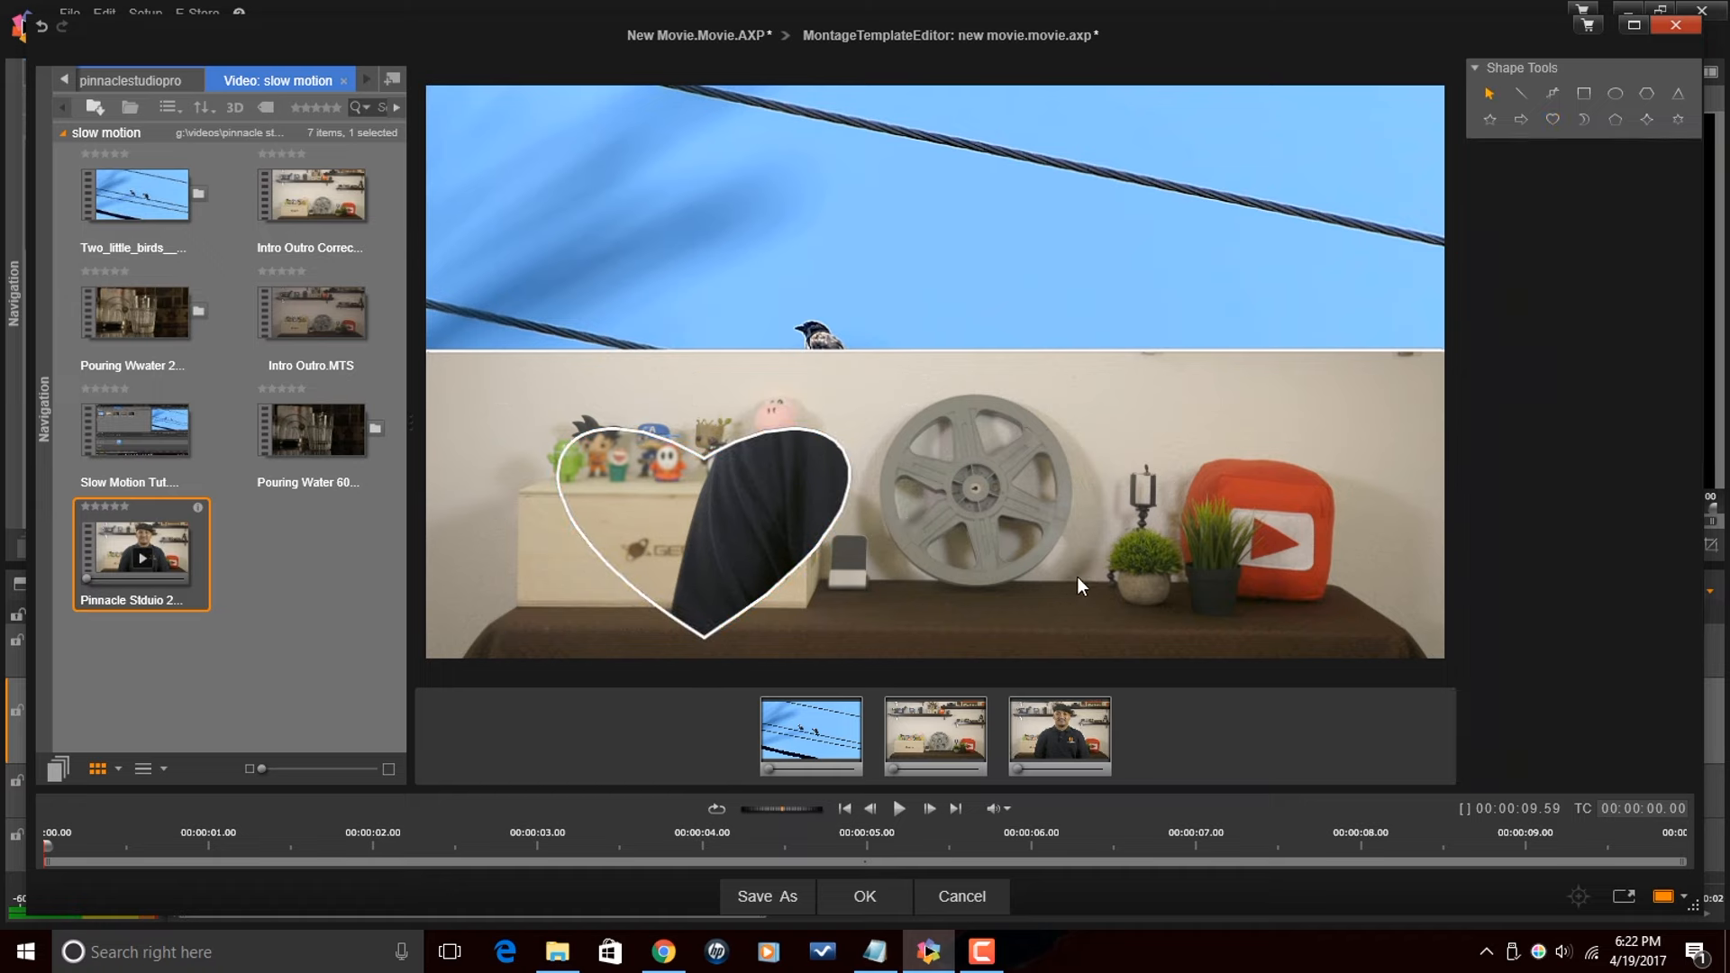
# - Add a rectangular area over the right half of the frame and accept the split screen to place it on the timeline
pyautogui.click(1586, 95)
pyautogui.moveTo(950, 168); pyautogui.dragTo(1362, 543)
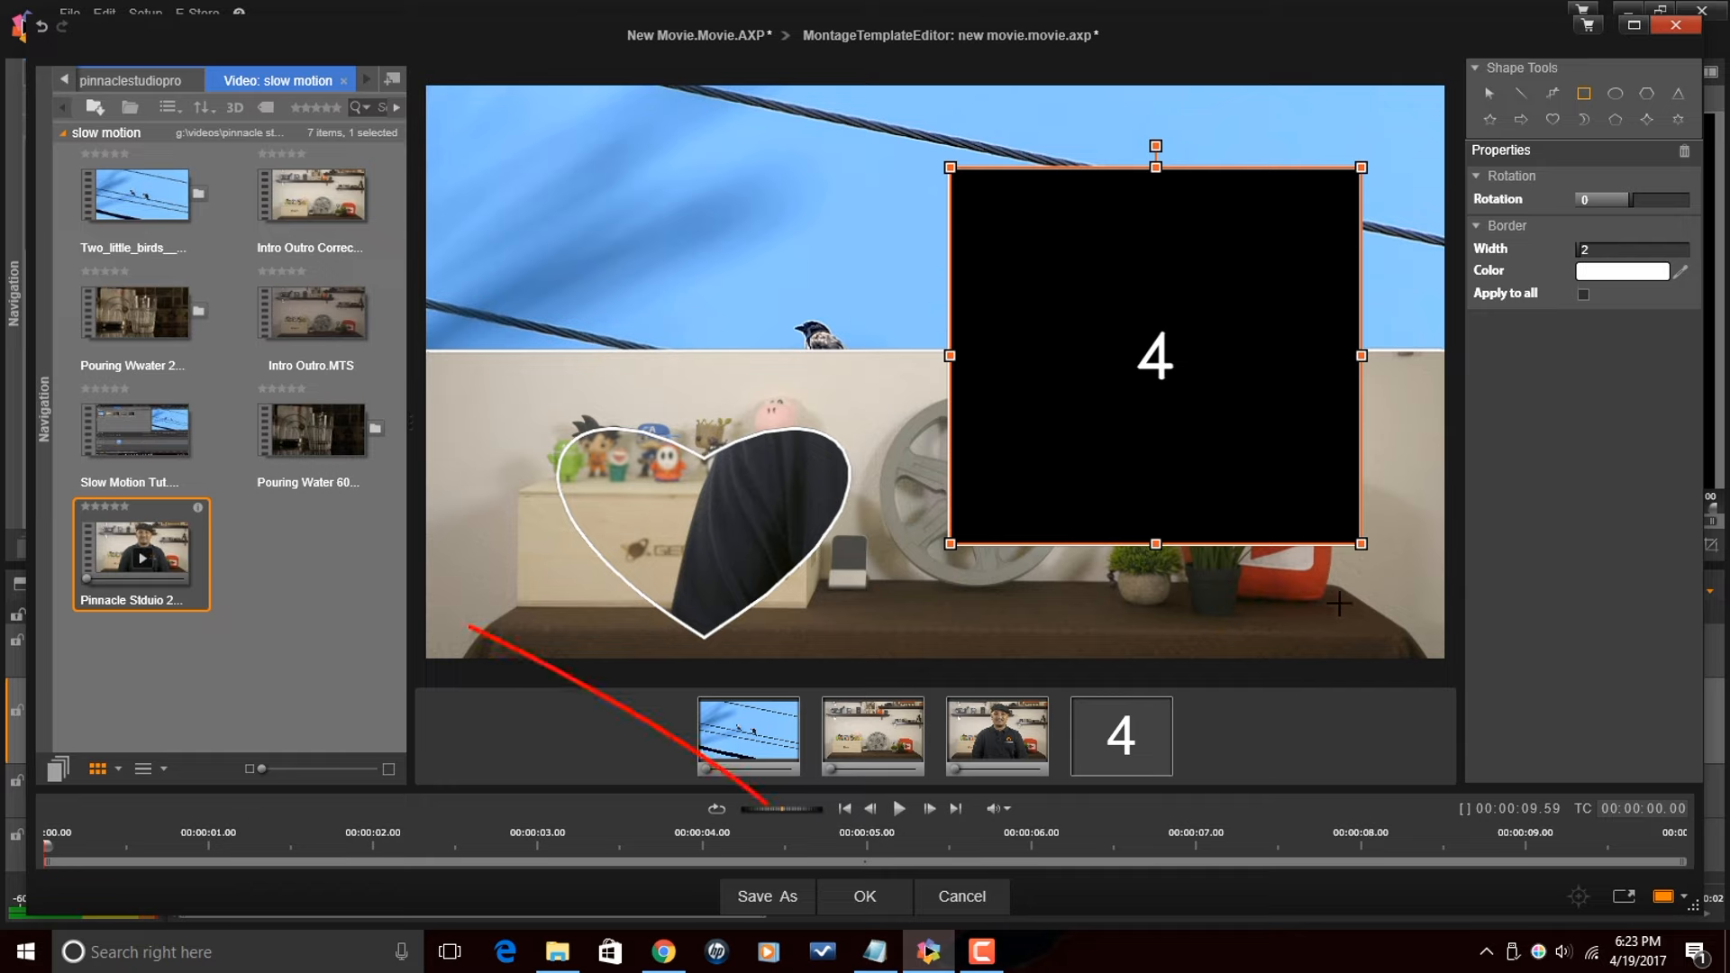
pyautogui.click(865, 897)
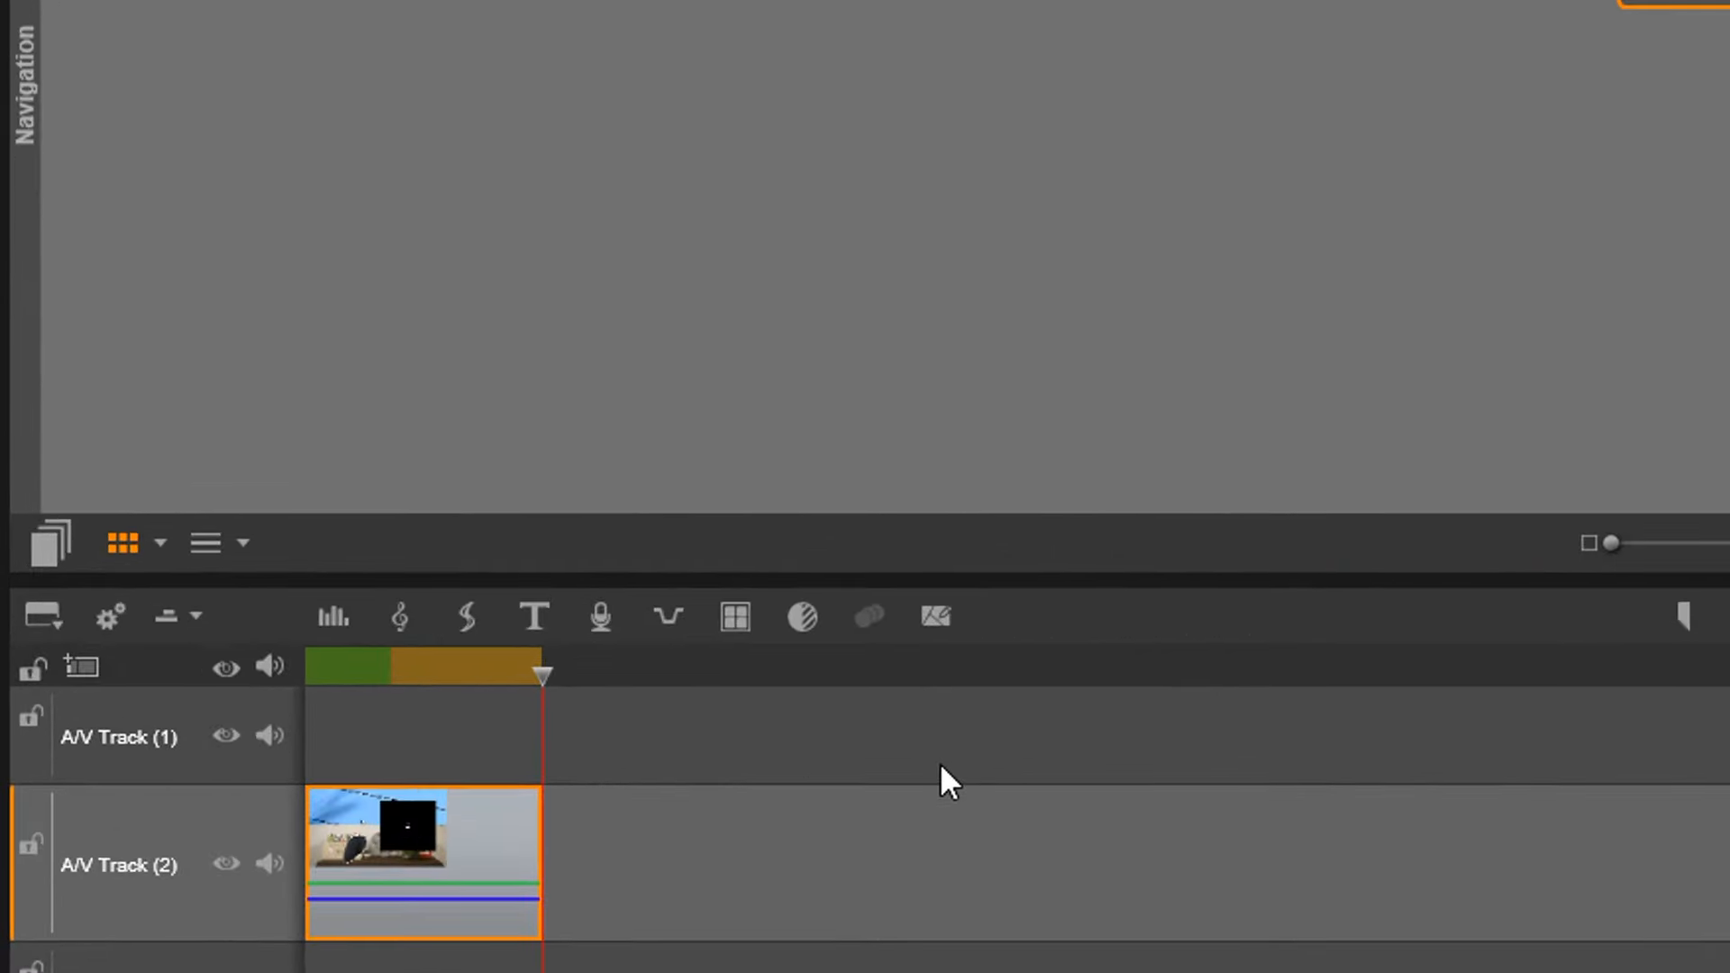
# - Inspect the tracks of the split screen clip in the Sub Editor and return to the main timeline
pyautogui.rightClick(477, 834)
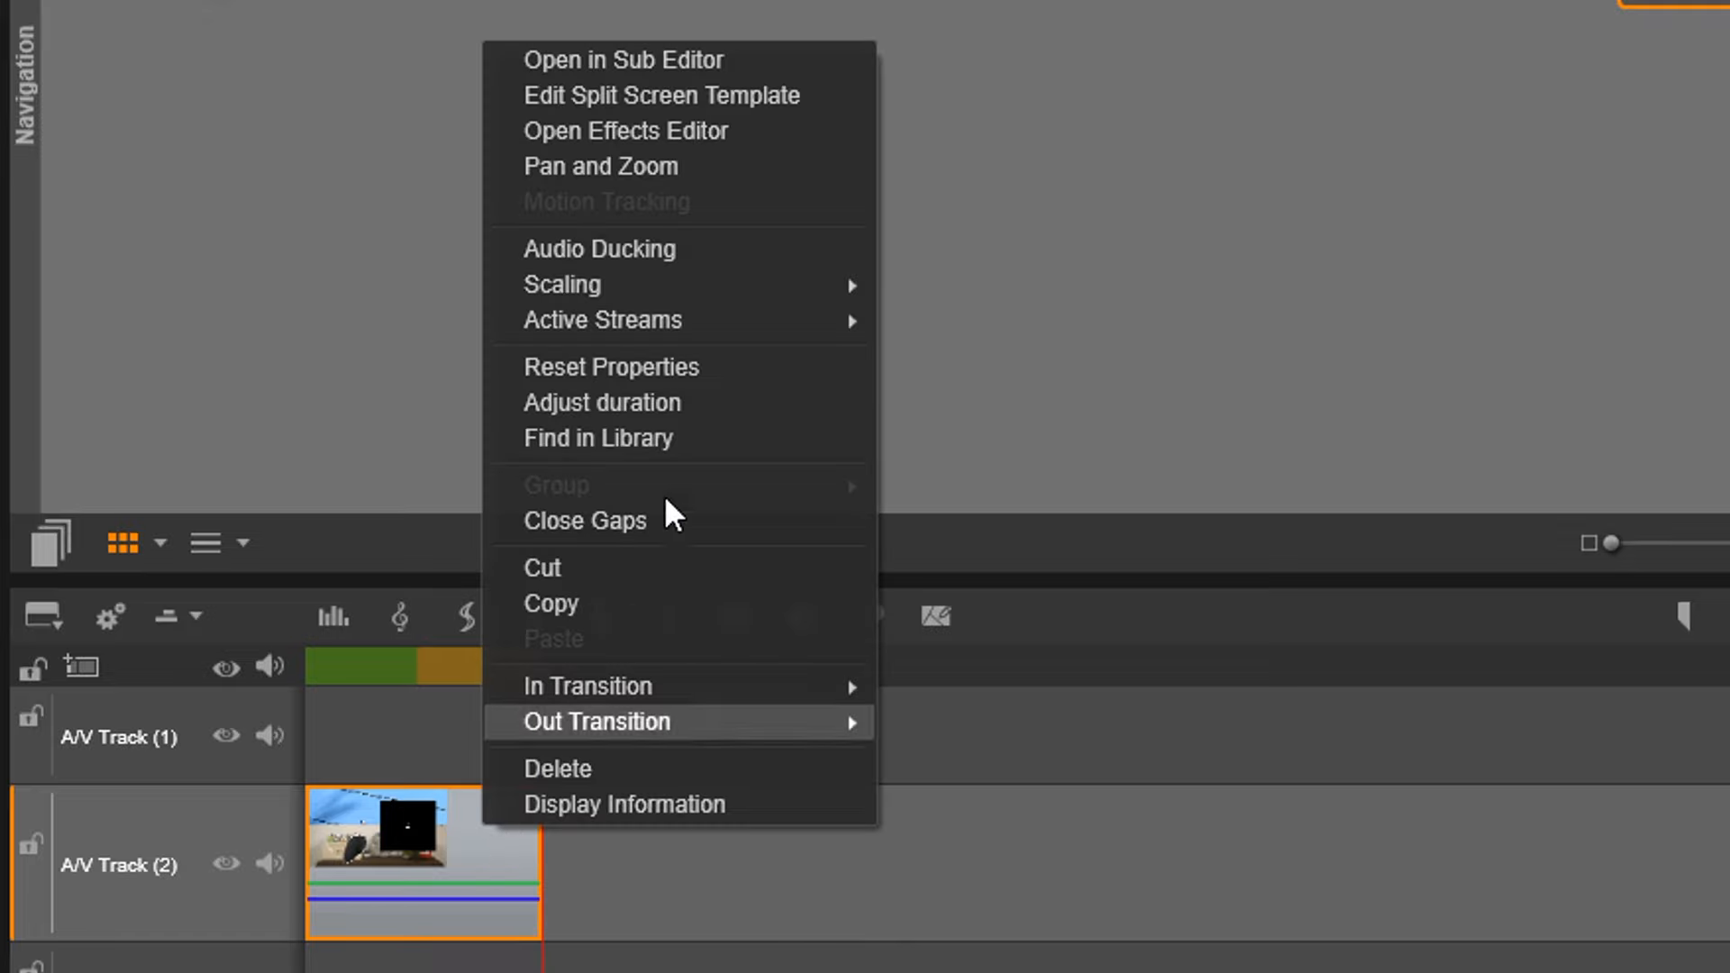
pyautogui.click(632, 59)
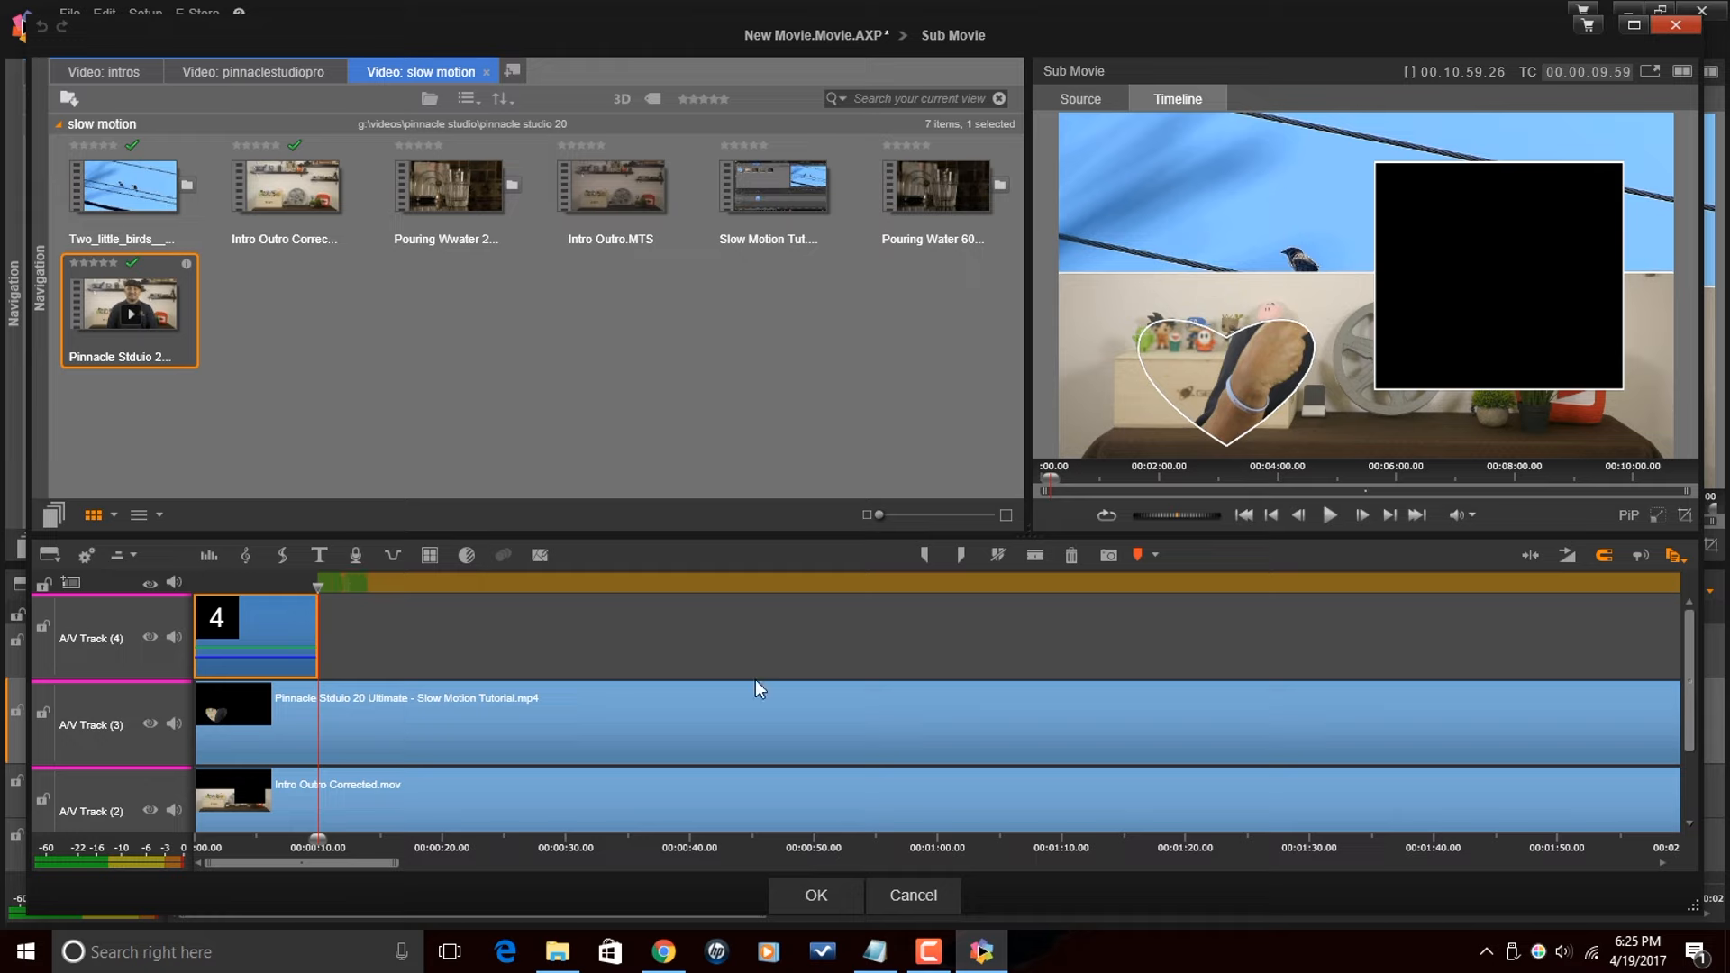
pyautogui.click(818, 897)
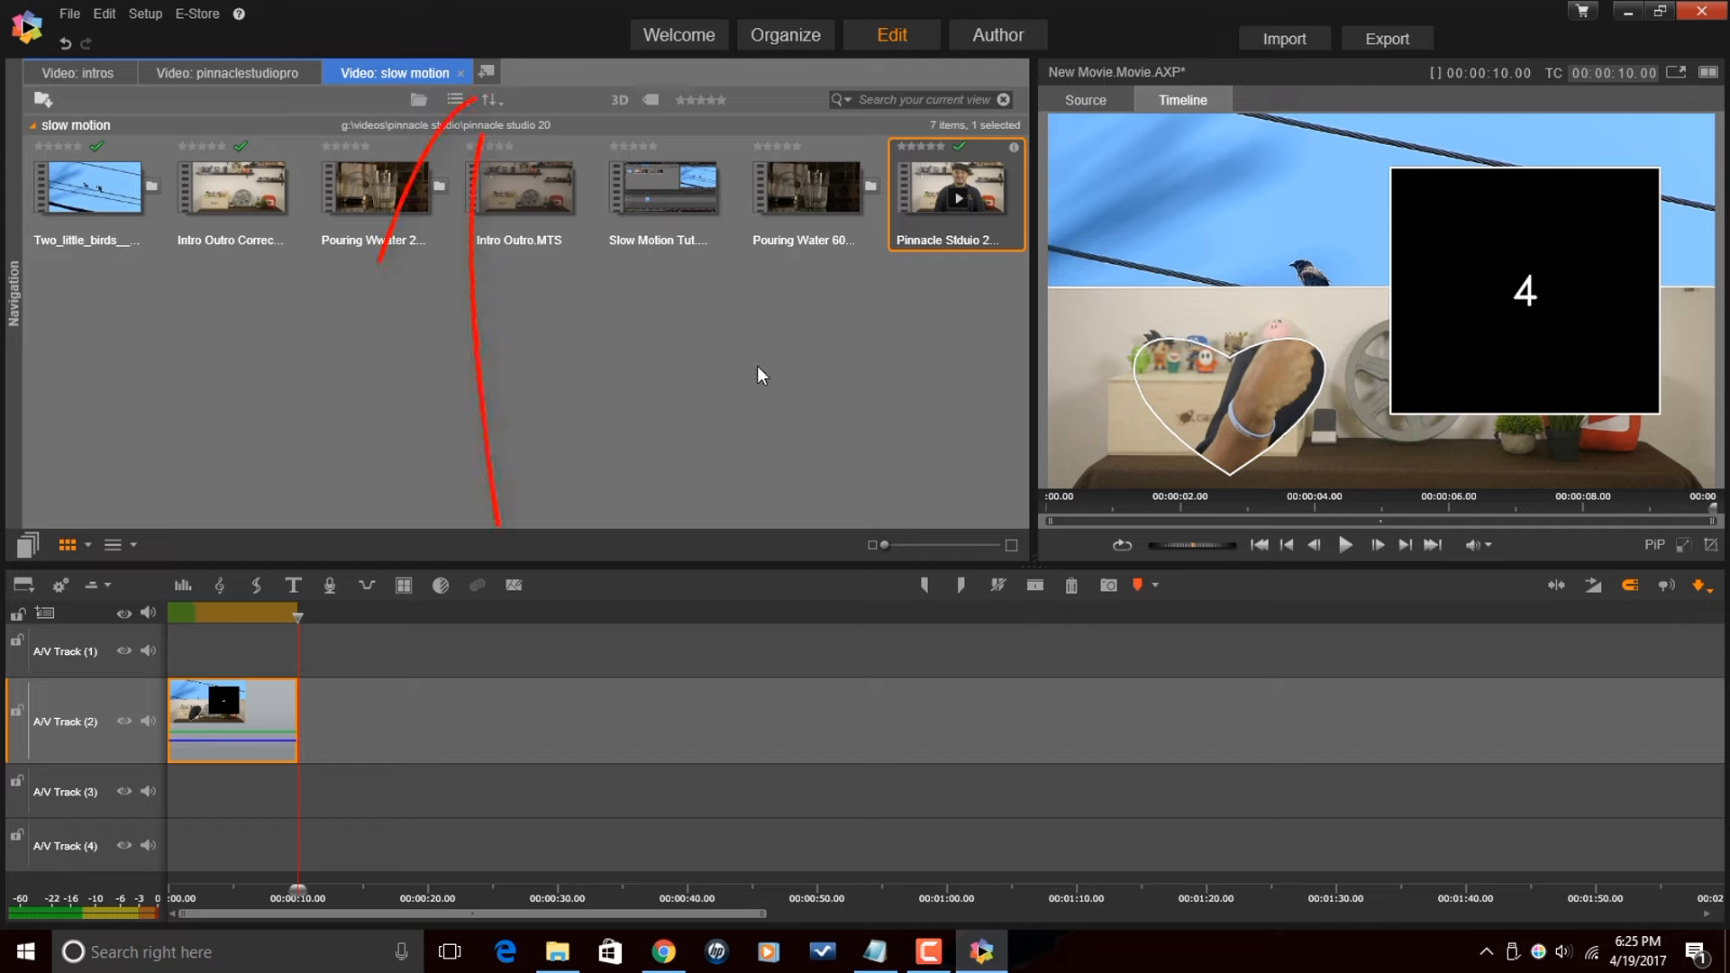
# - Add the Shatter 06 split screen template to A/V Track (2) at about 30 seconds and close its template editor without saving
pyautogui.click(487, 74)
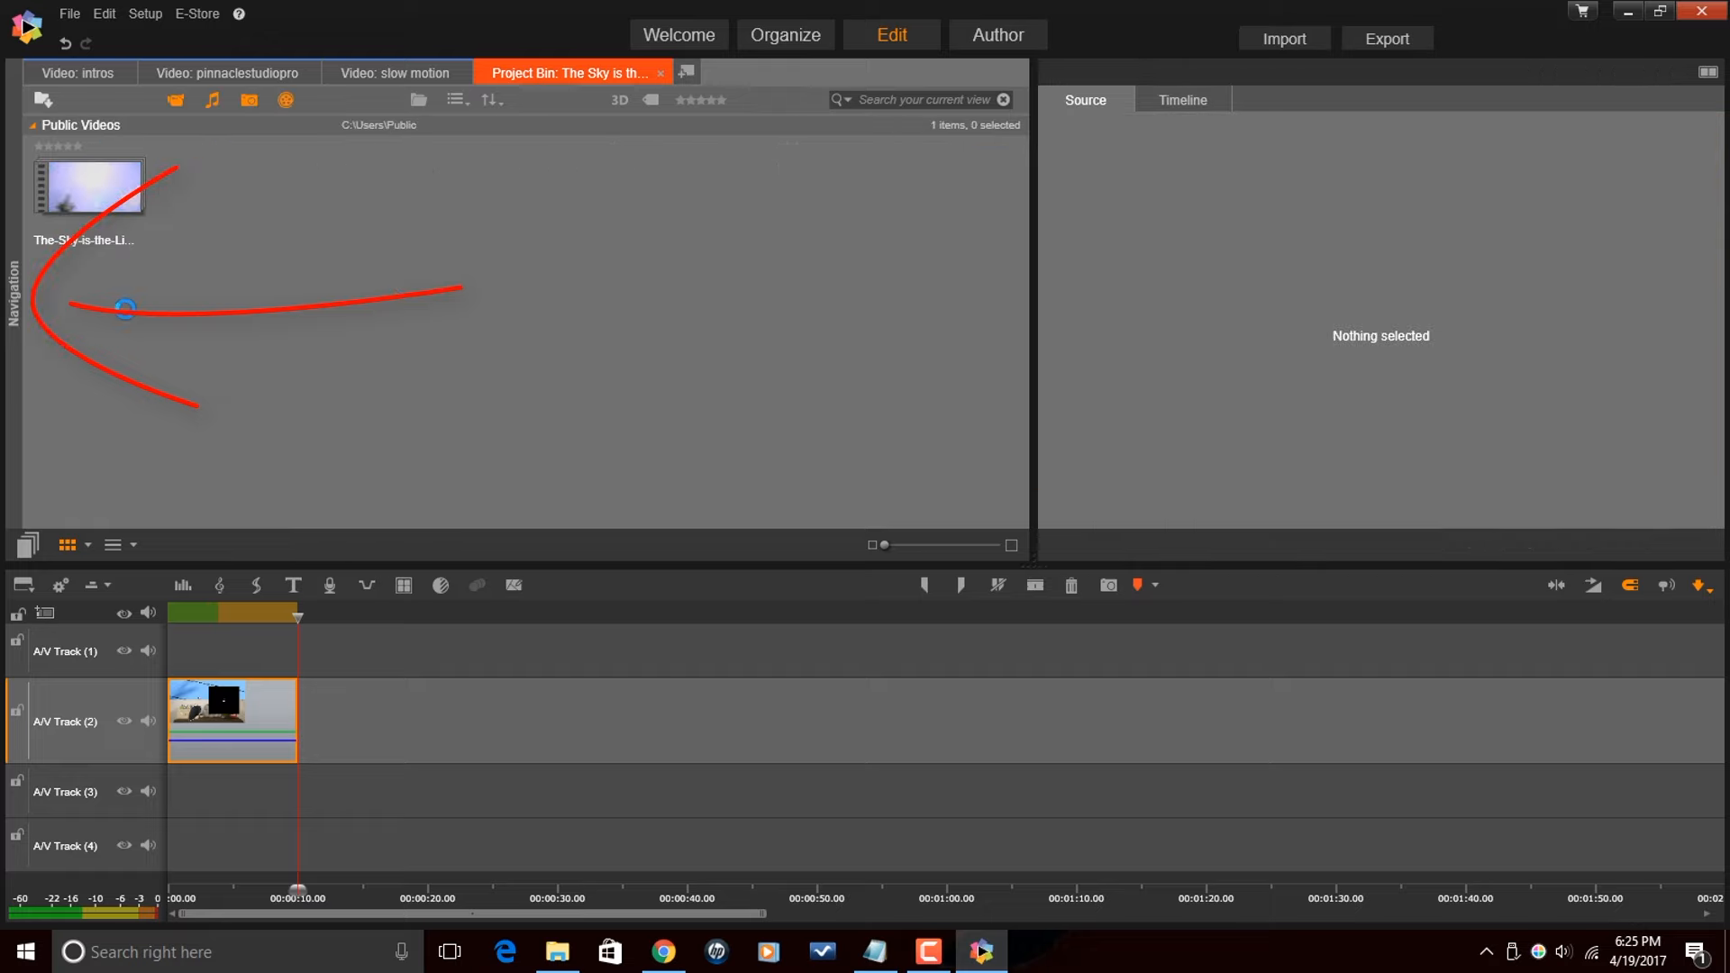
pyautogui.moveTo(18, 302)
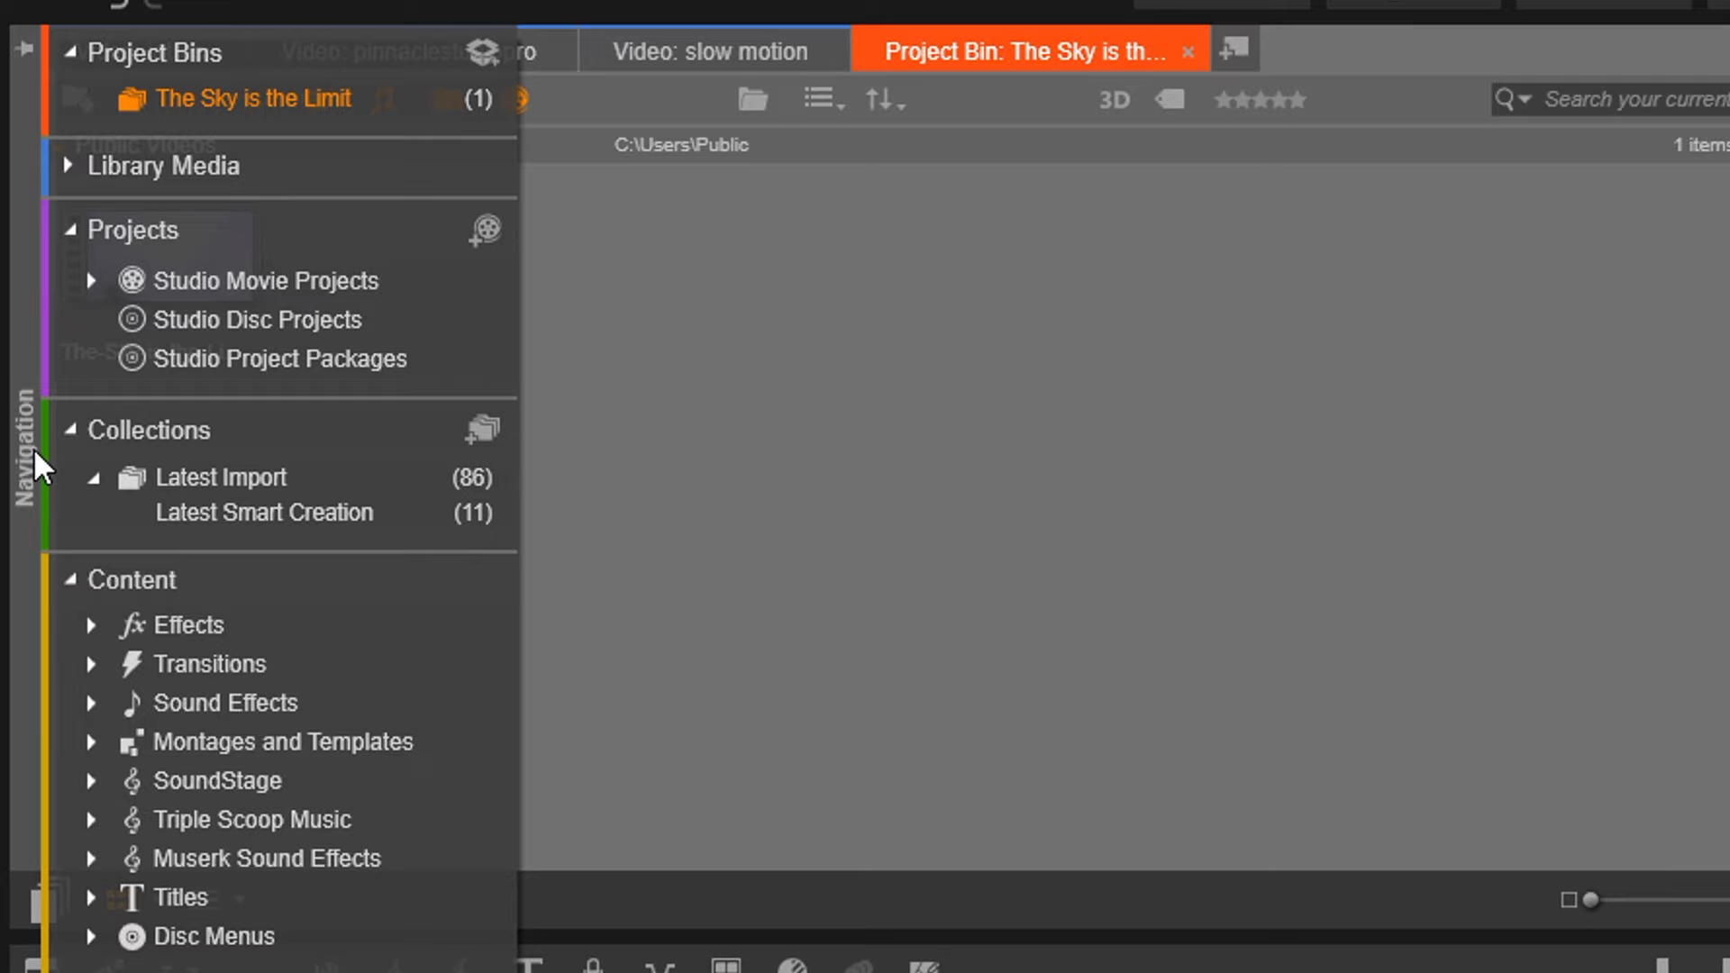
pyautogui.click(91, 744)
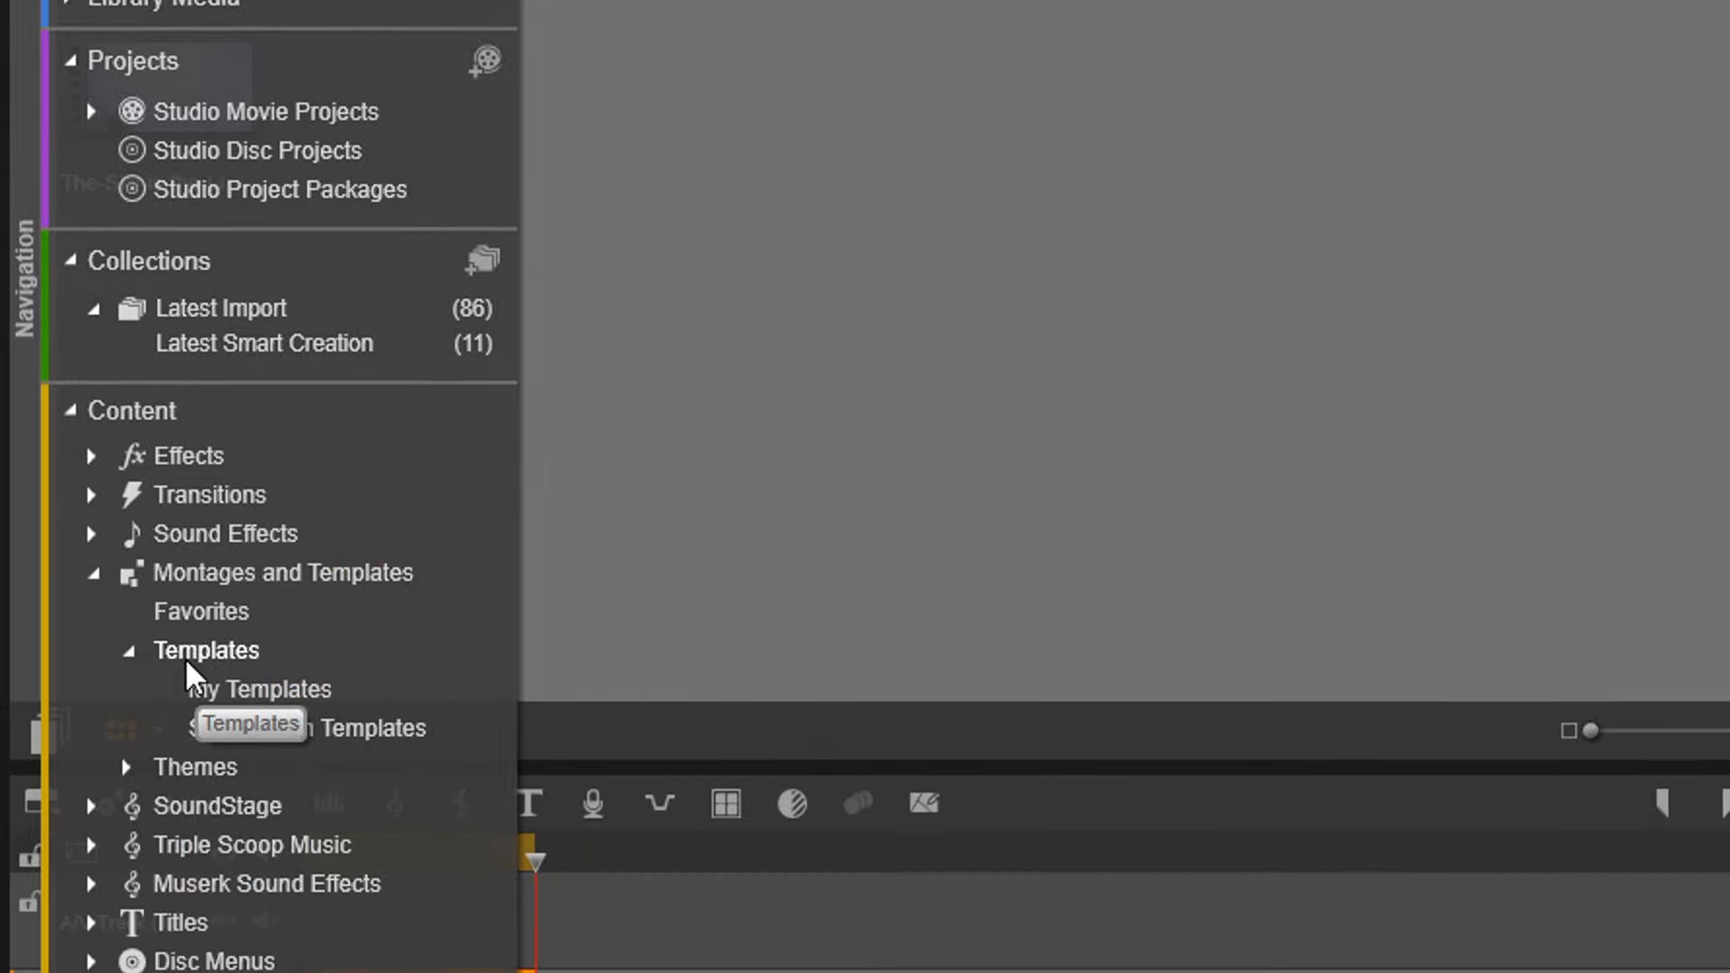
pyautogui.click(337, 730)
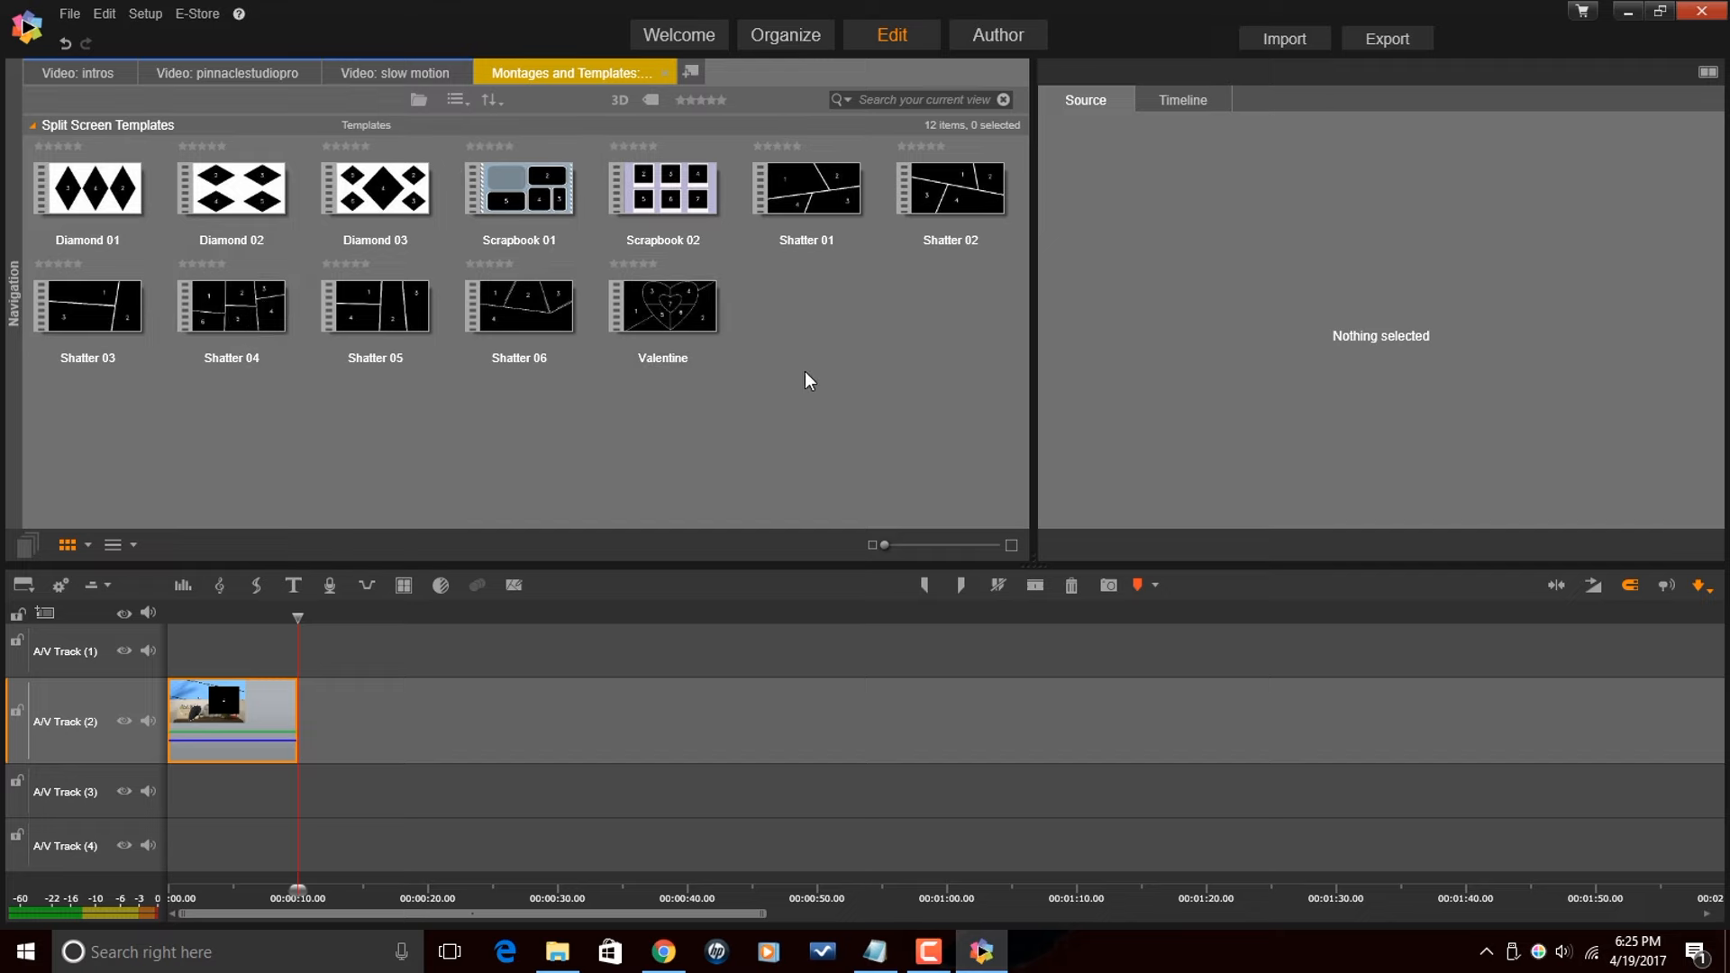
pyautogui.moveTo(552, 305); pyautogui.dragTo(564, 721)
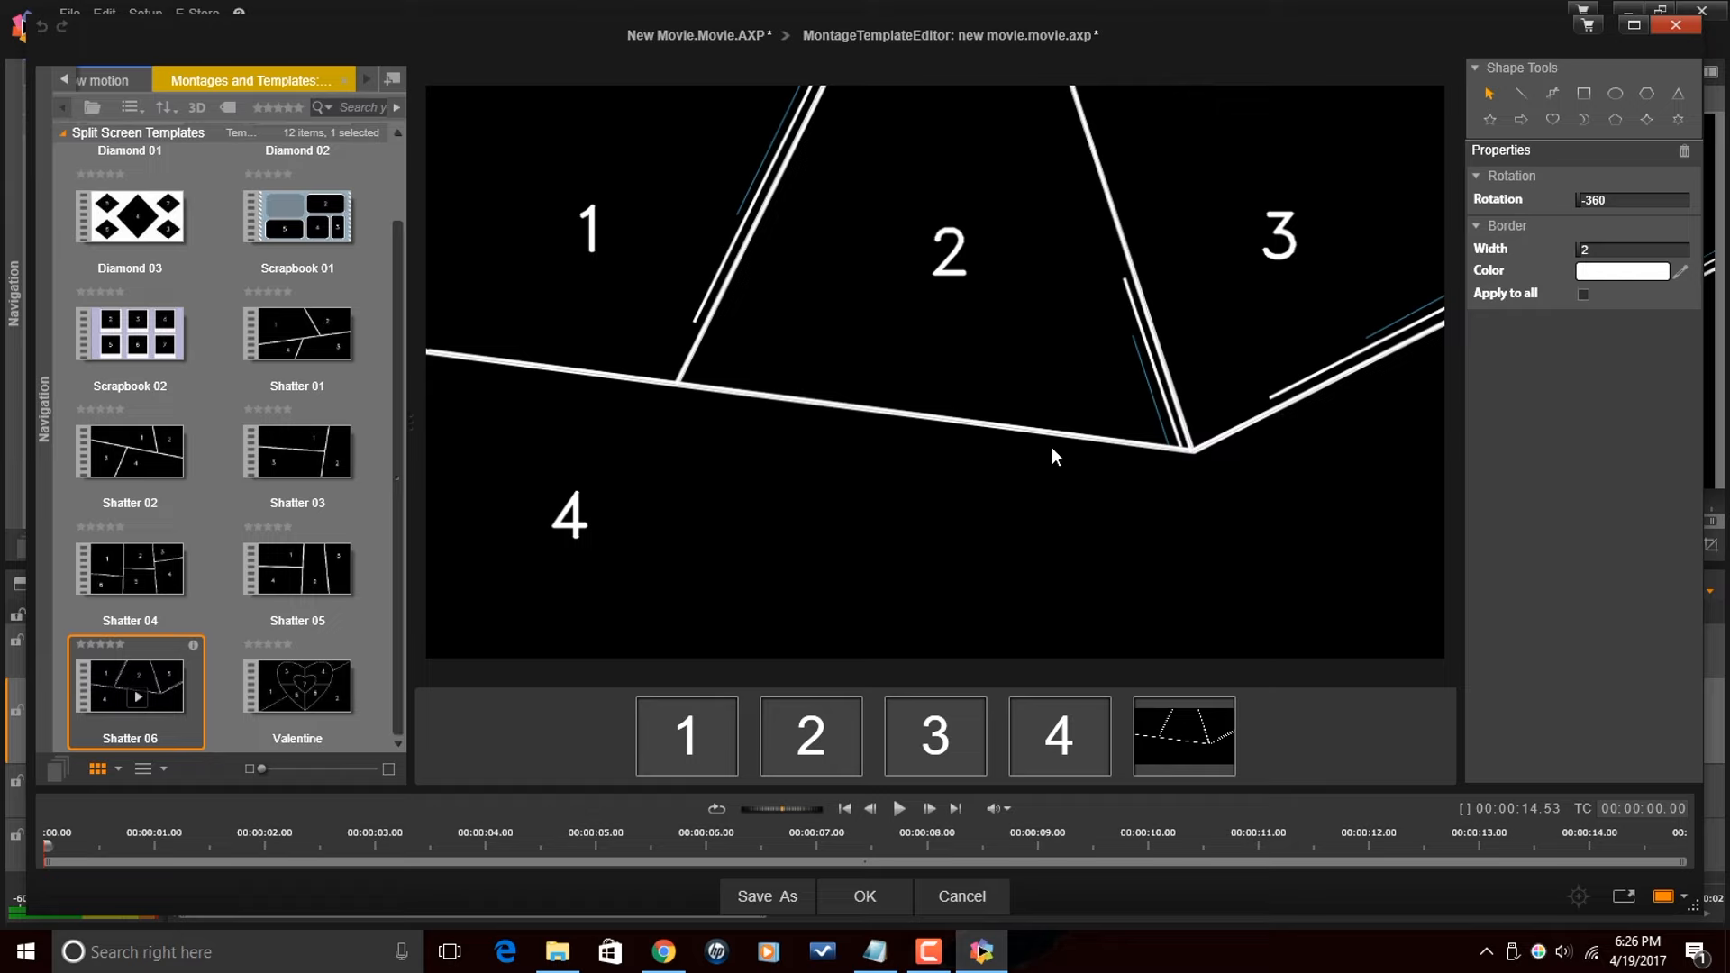
pyautogui.click(1674, 25)
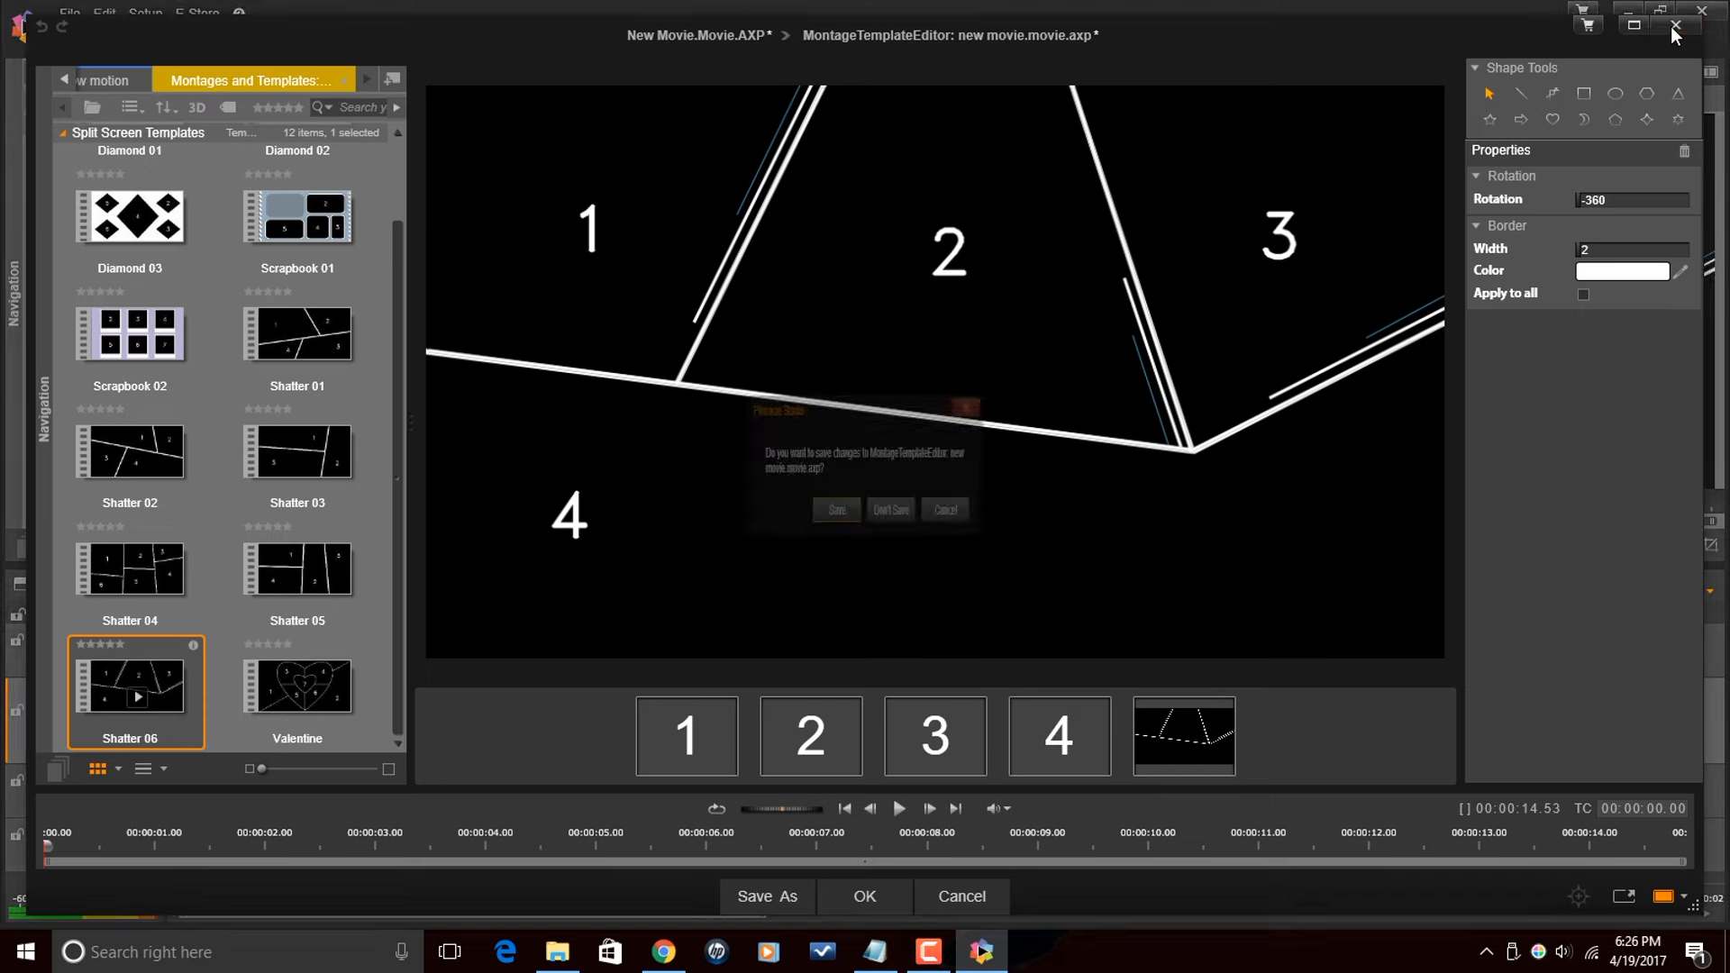
pyautogui.click(919, 502)
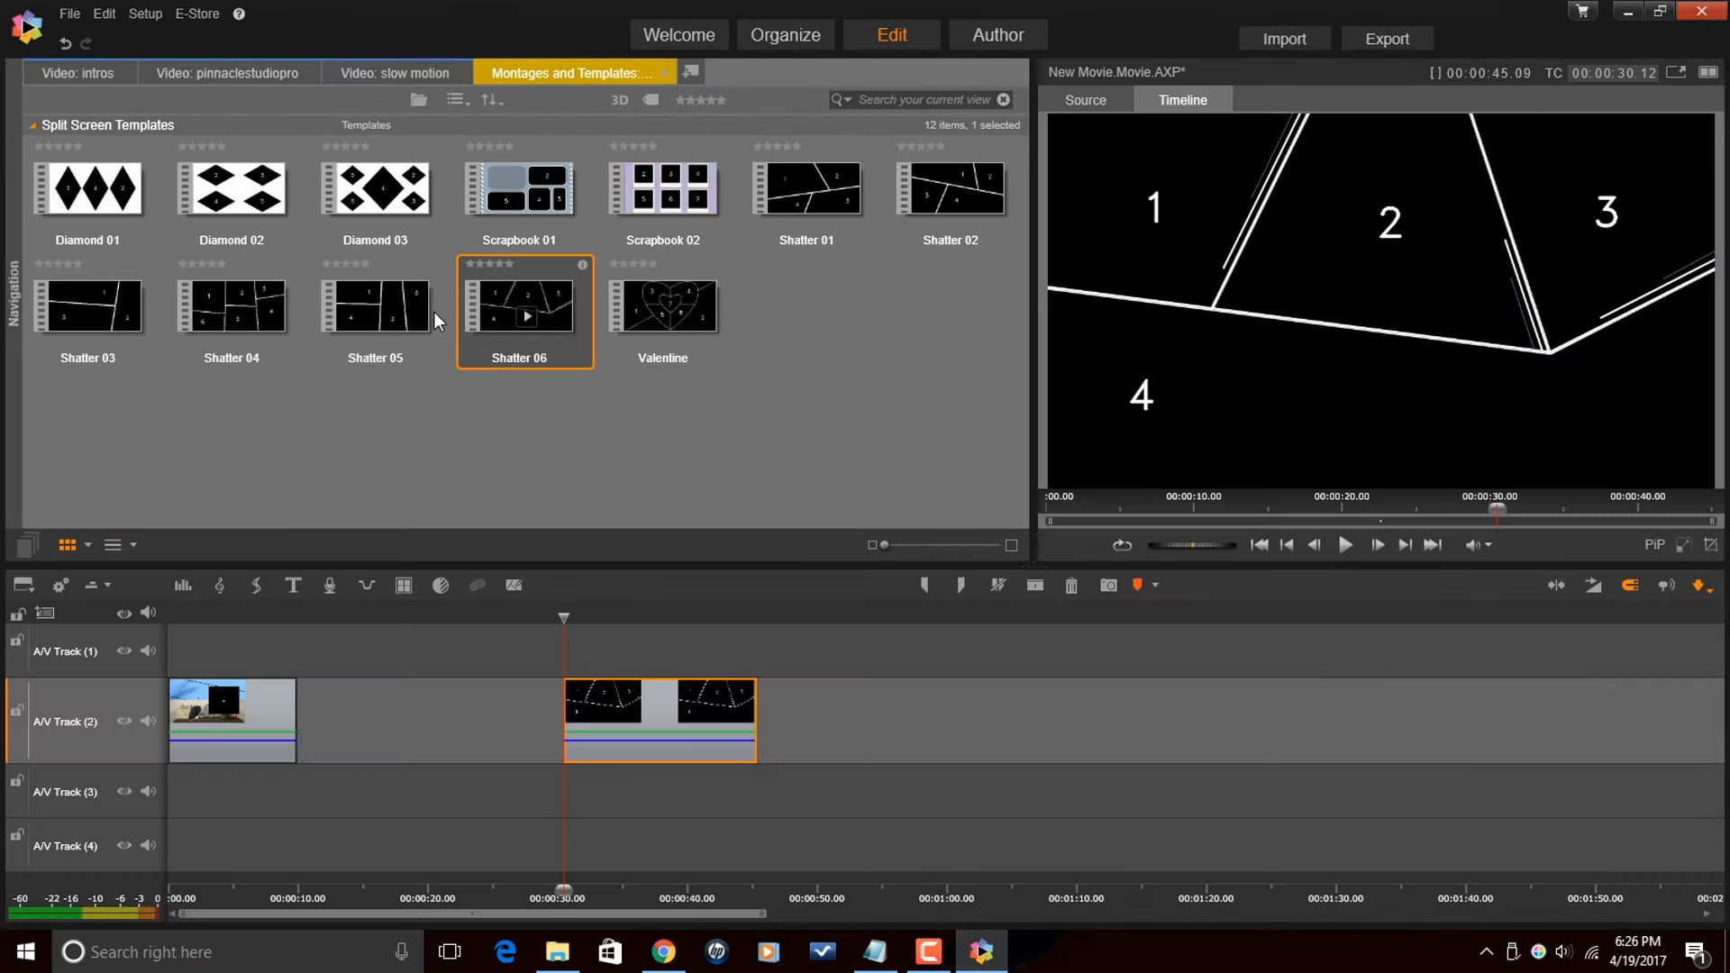
# - Add the Pouring Wwater 24p clip at the start of A/V Track (1) and the Slow Motion Tut clip to A/V Track (3) at about 25 seconds
pyautogui.click(396, 72)
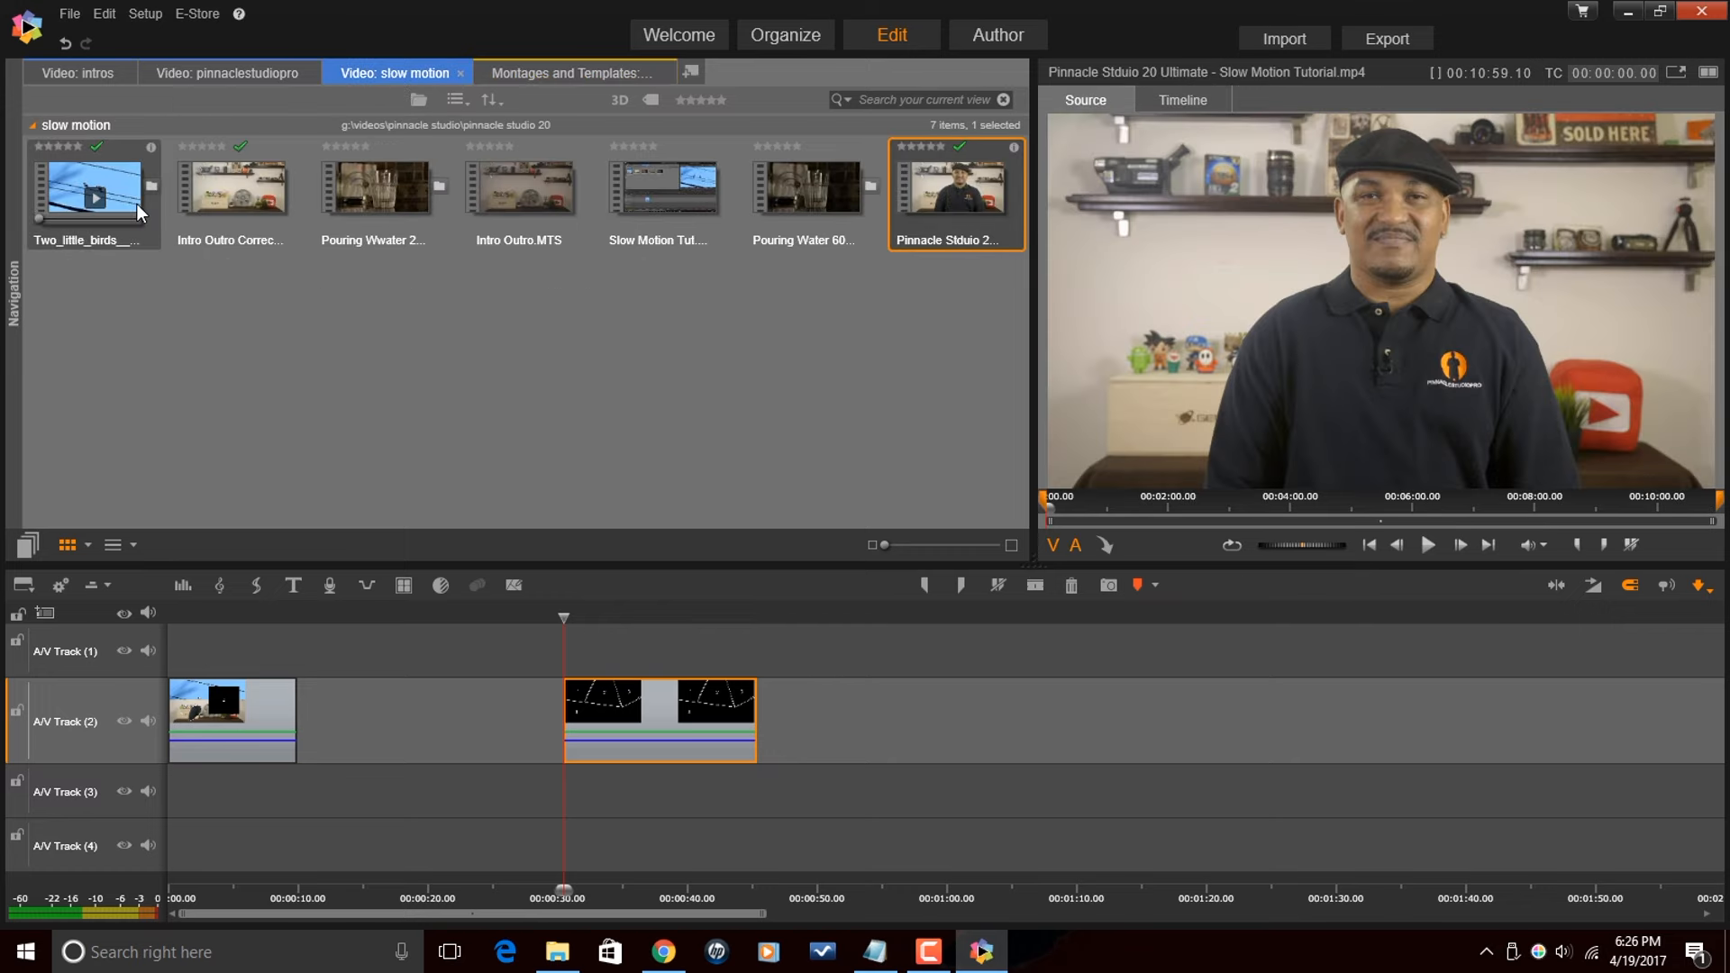
pyautogui.moveTo(344, 177); pyautogui.dragTo(181, 645)
pyautogui.moveTo(679, 180); pyautogui.dragTo(491, 798)
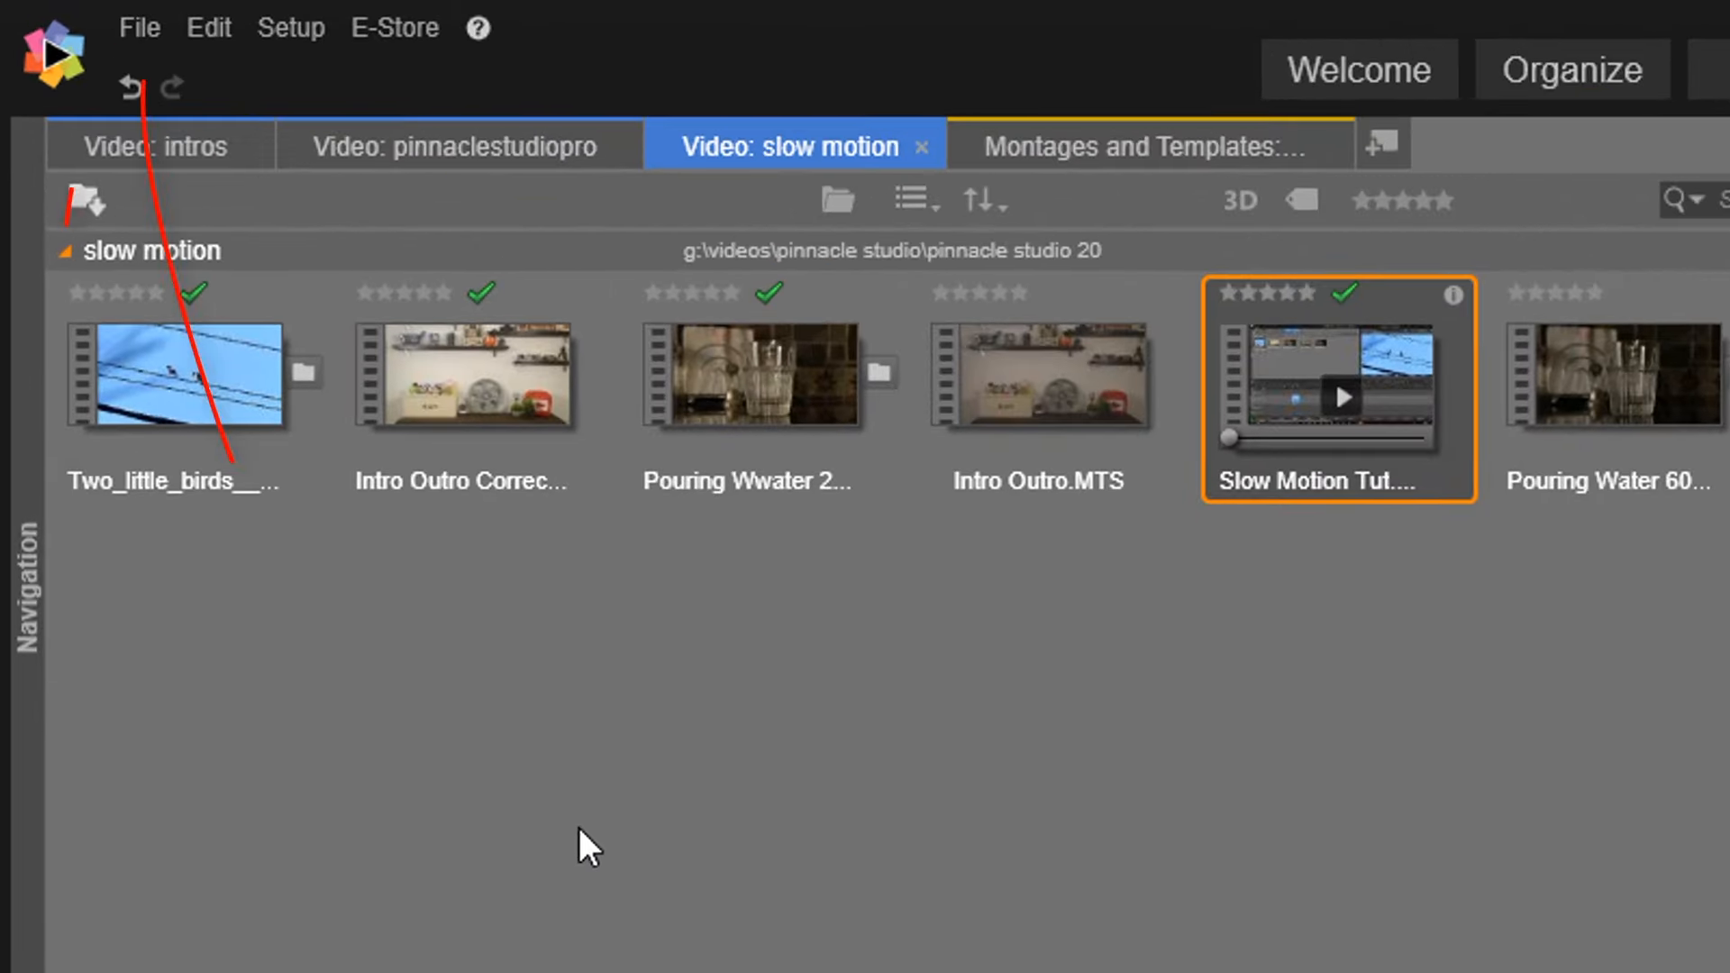
# - Start saving the movie as a template and select the slow motion tutorial and intro outro corrected videos for placeholder replacement
pyautogui.click(137, 47)
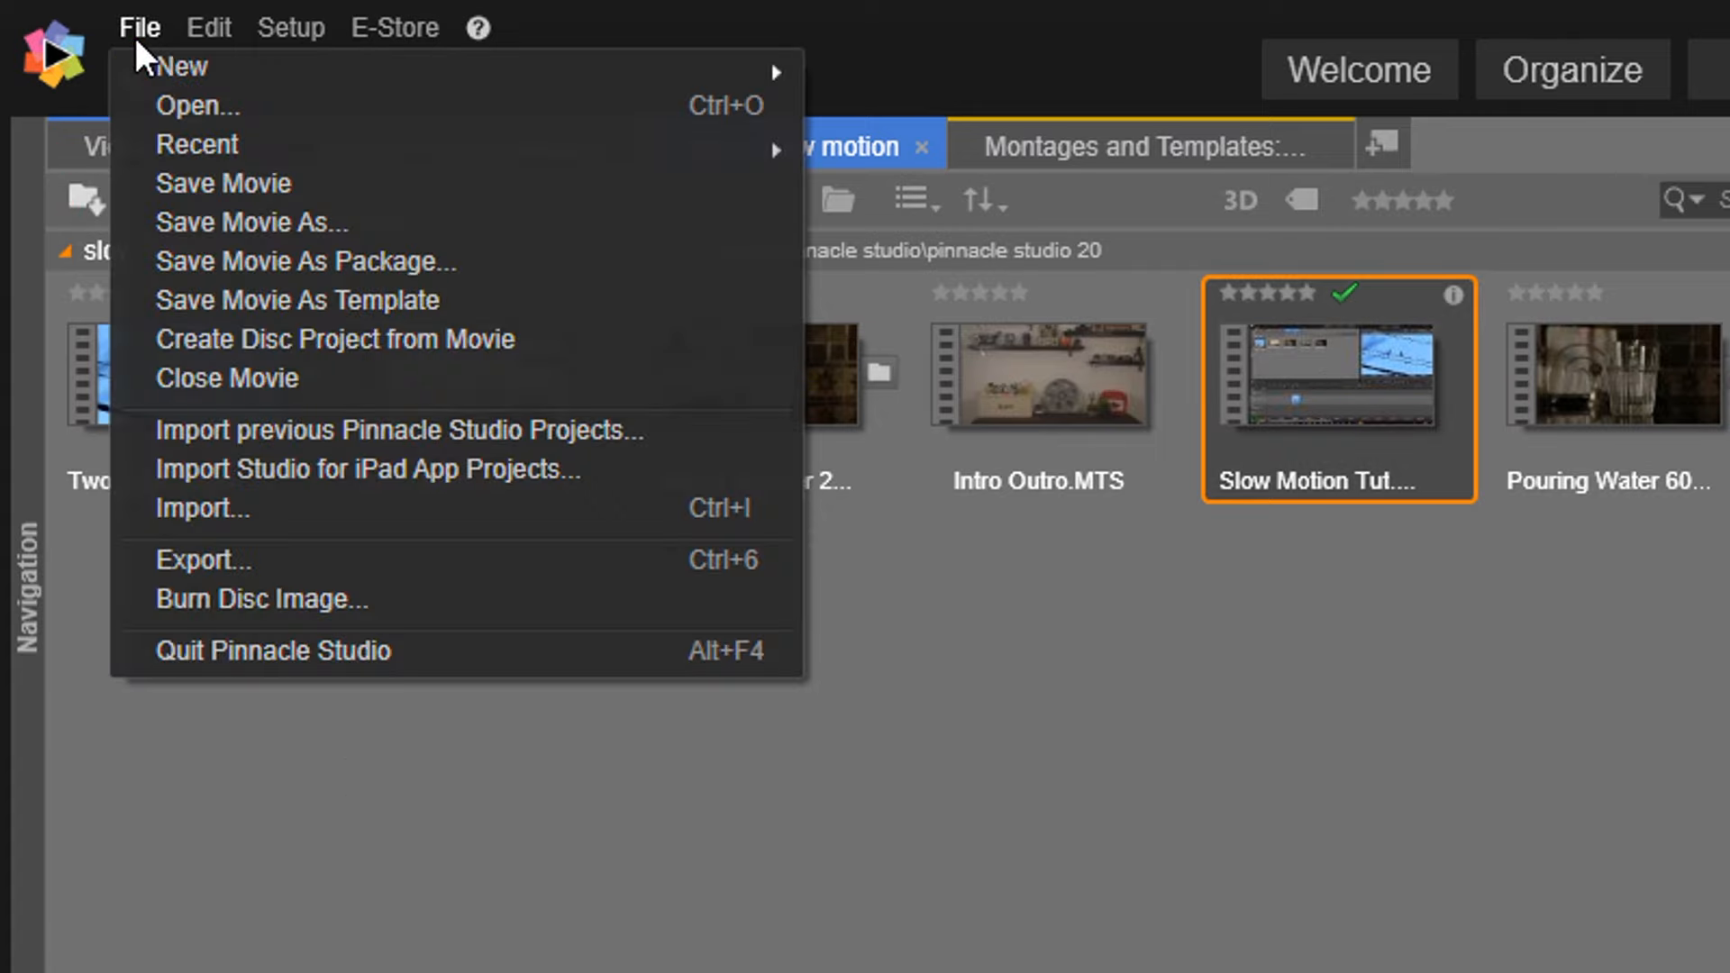
pyautogui.click(189, 300)
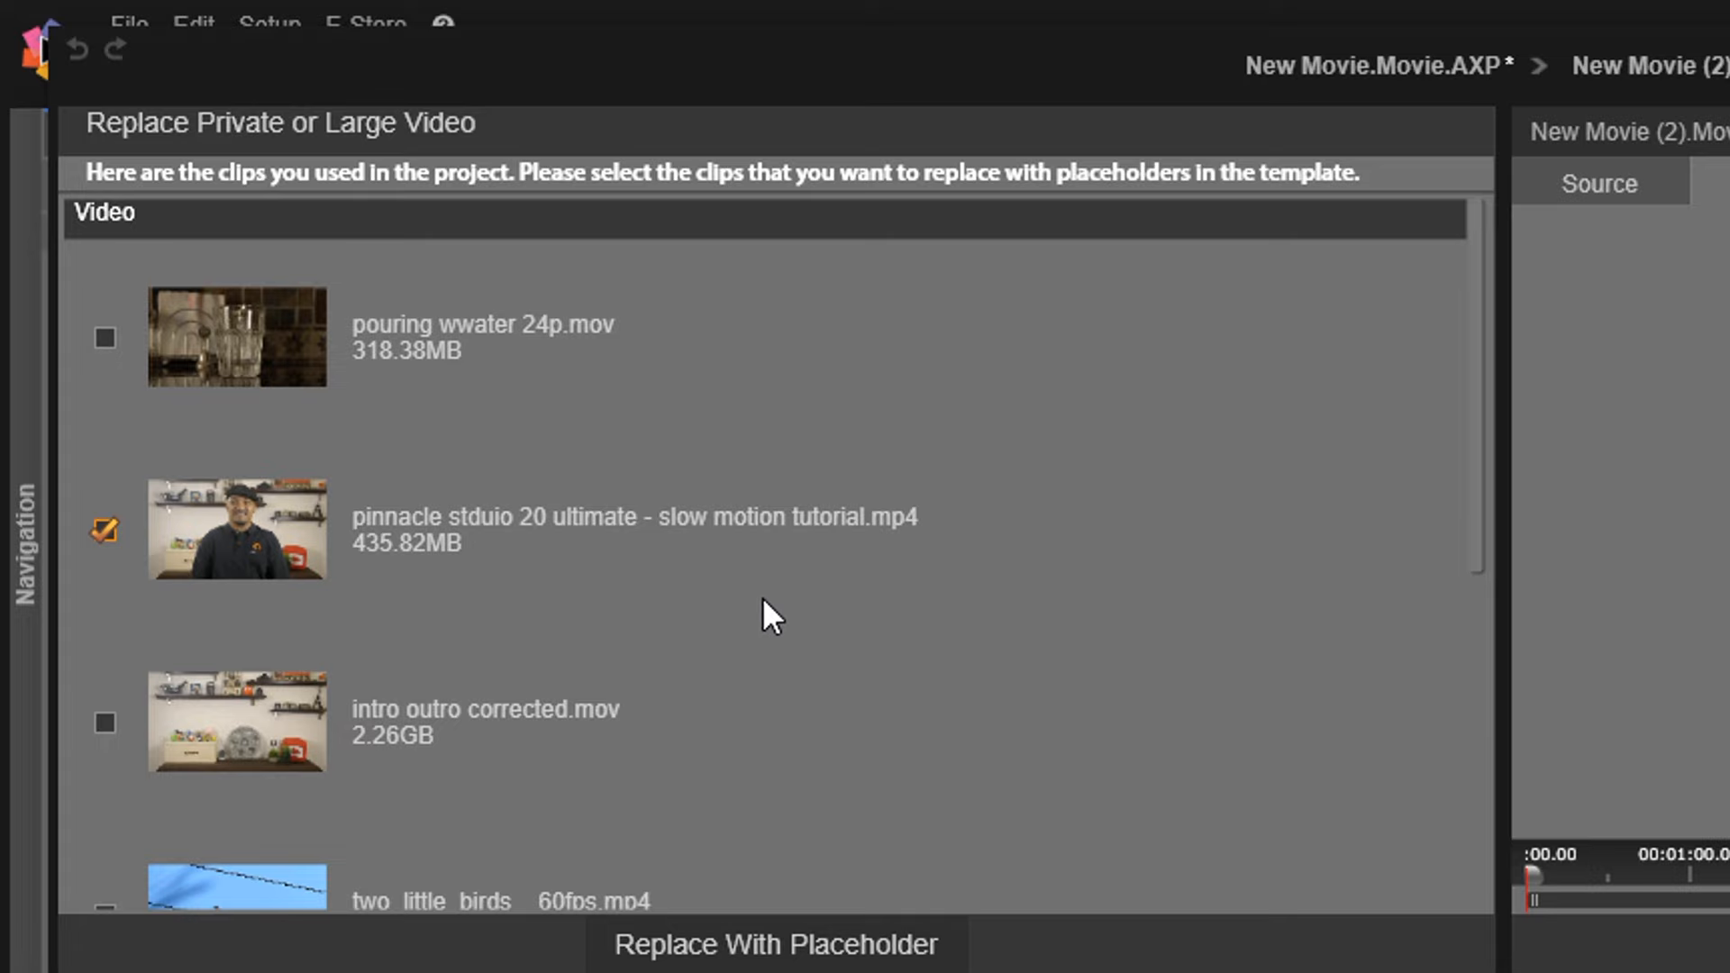
pyautogui.scroll(-1, 763, 597)
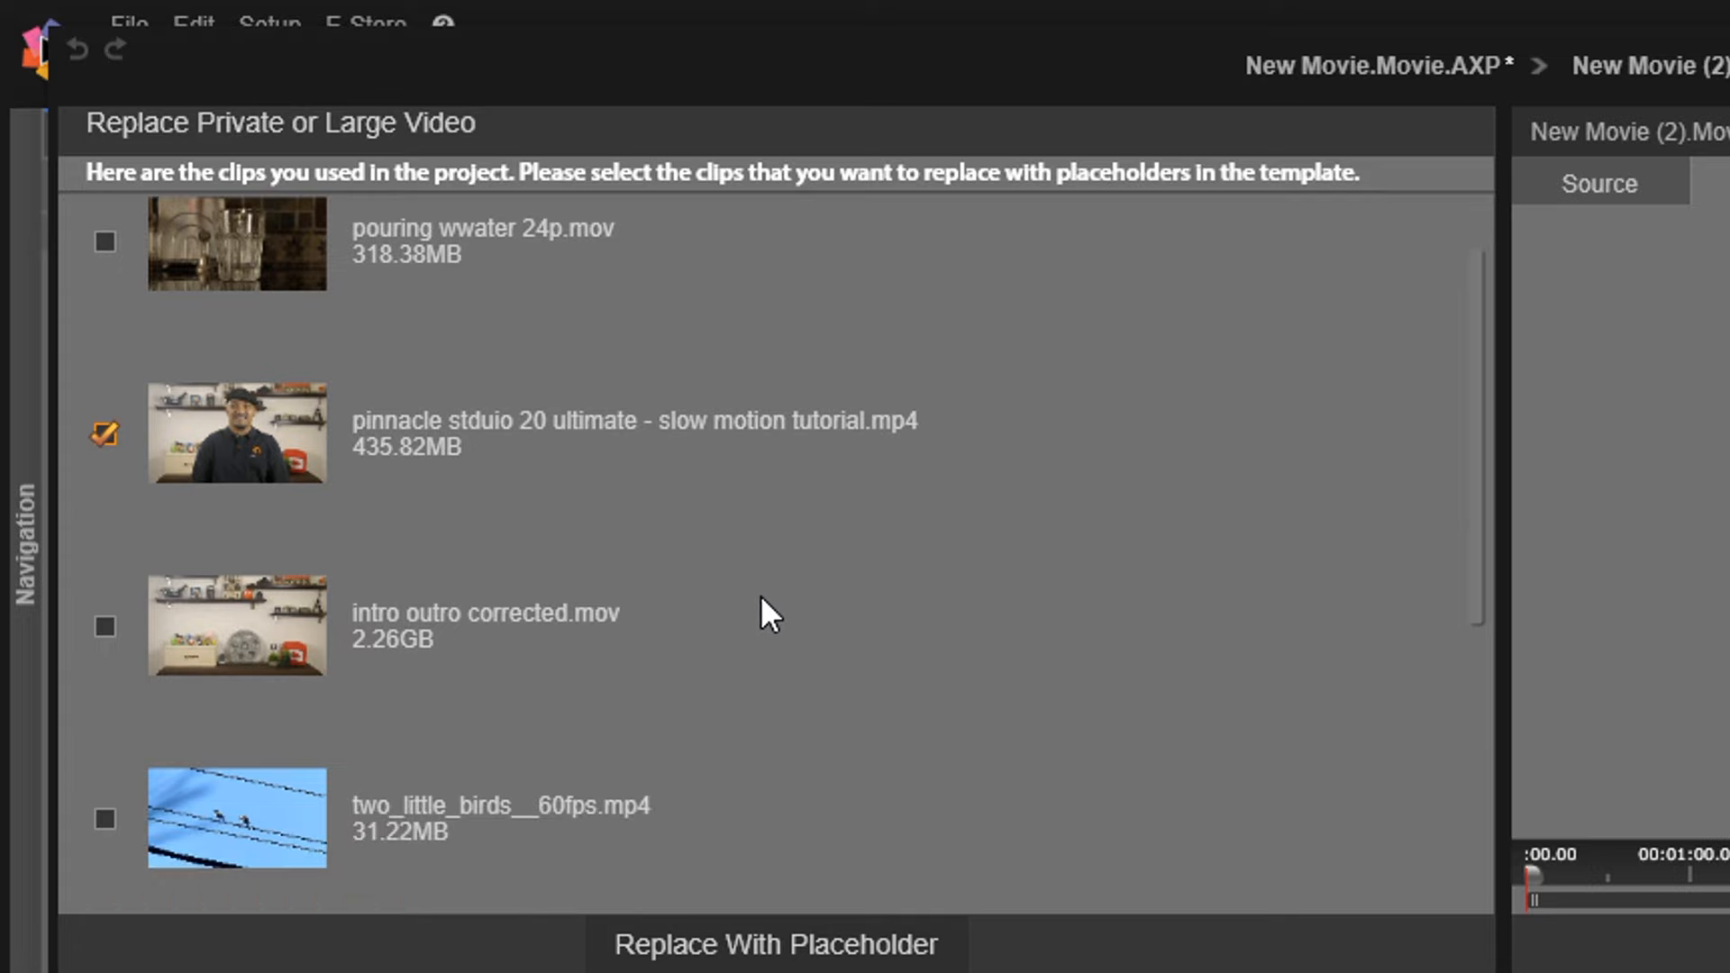
pyautogui.click(104, 626)
pyautogui.scroll(-5, 921, 584)
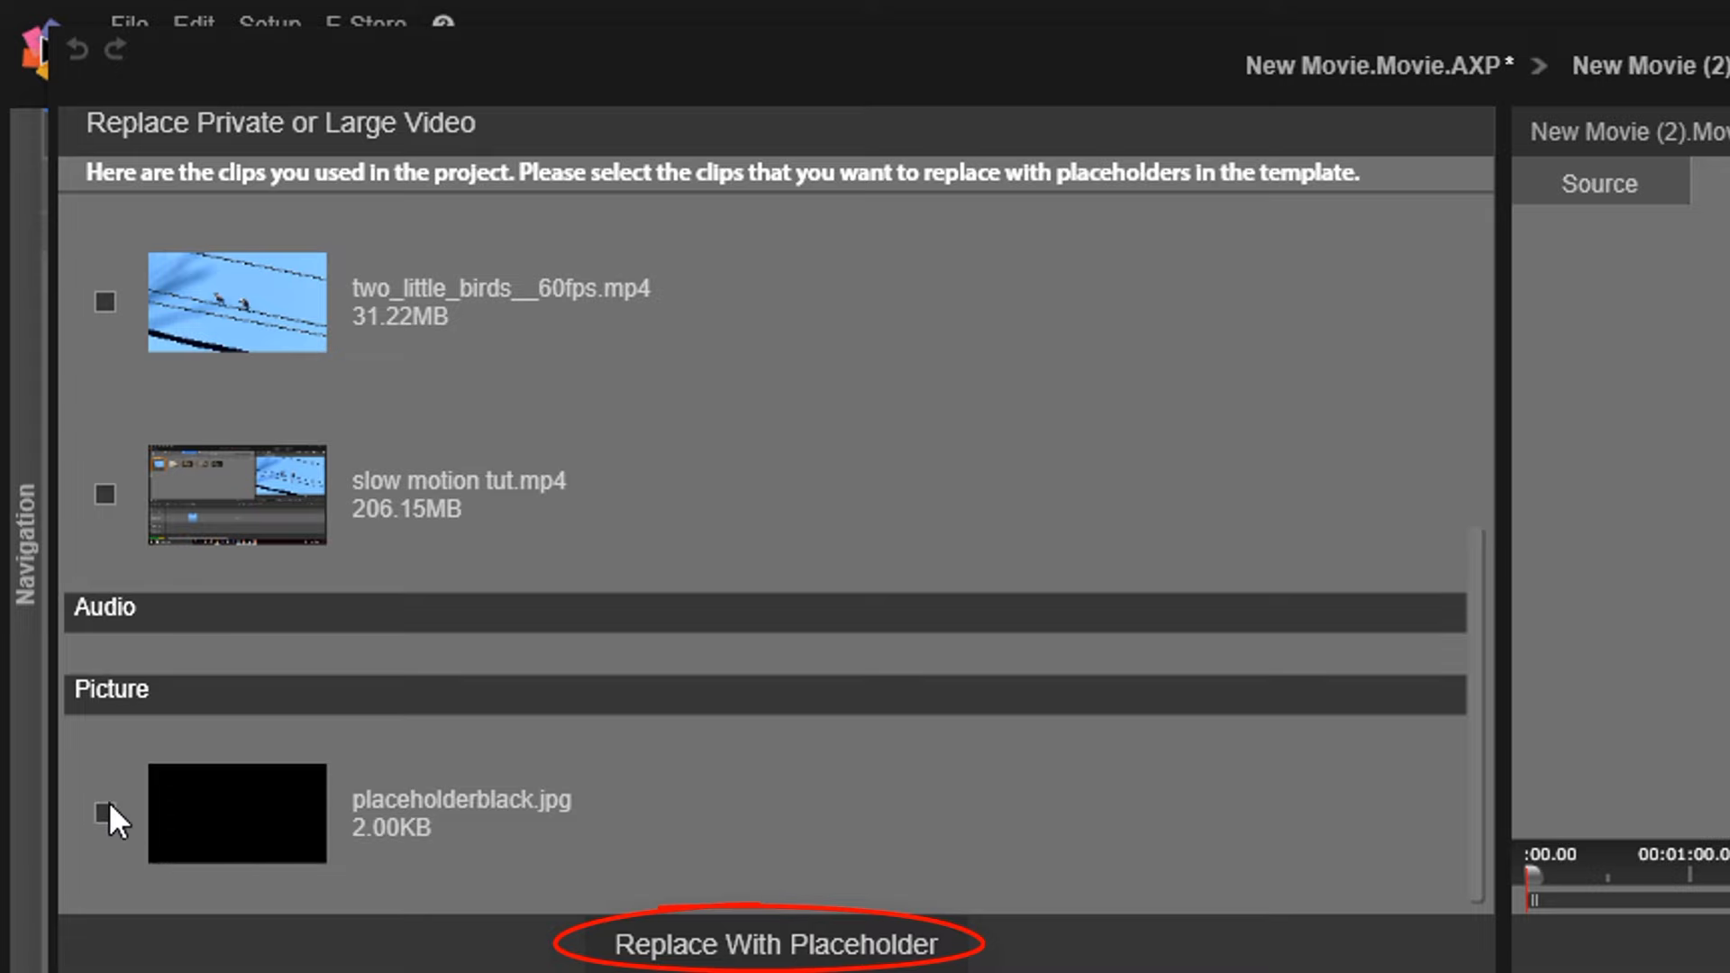
pyautogui.scroll(6, 807, 717)
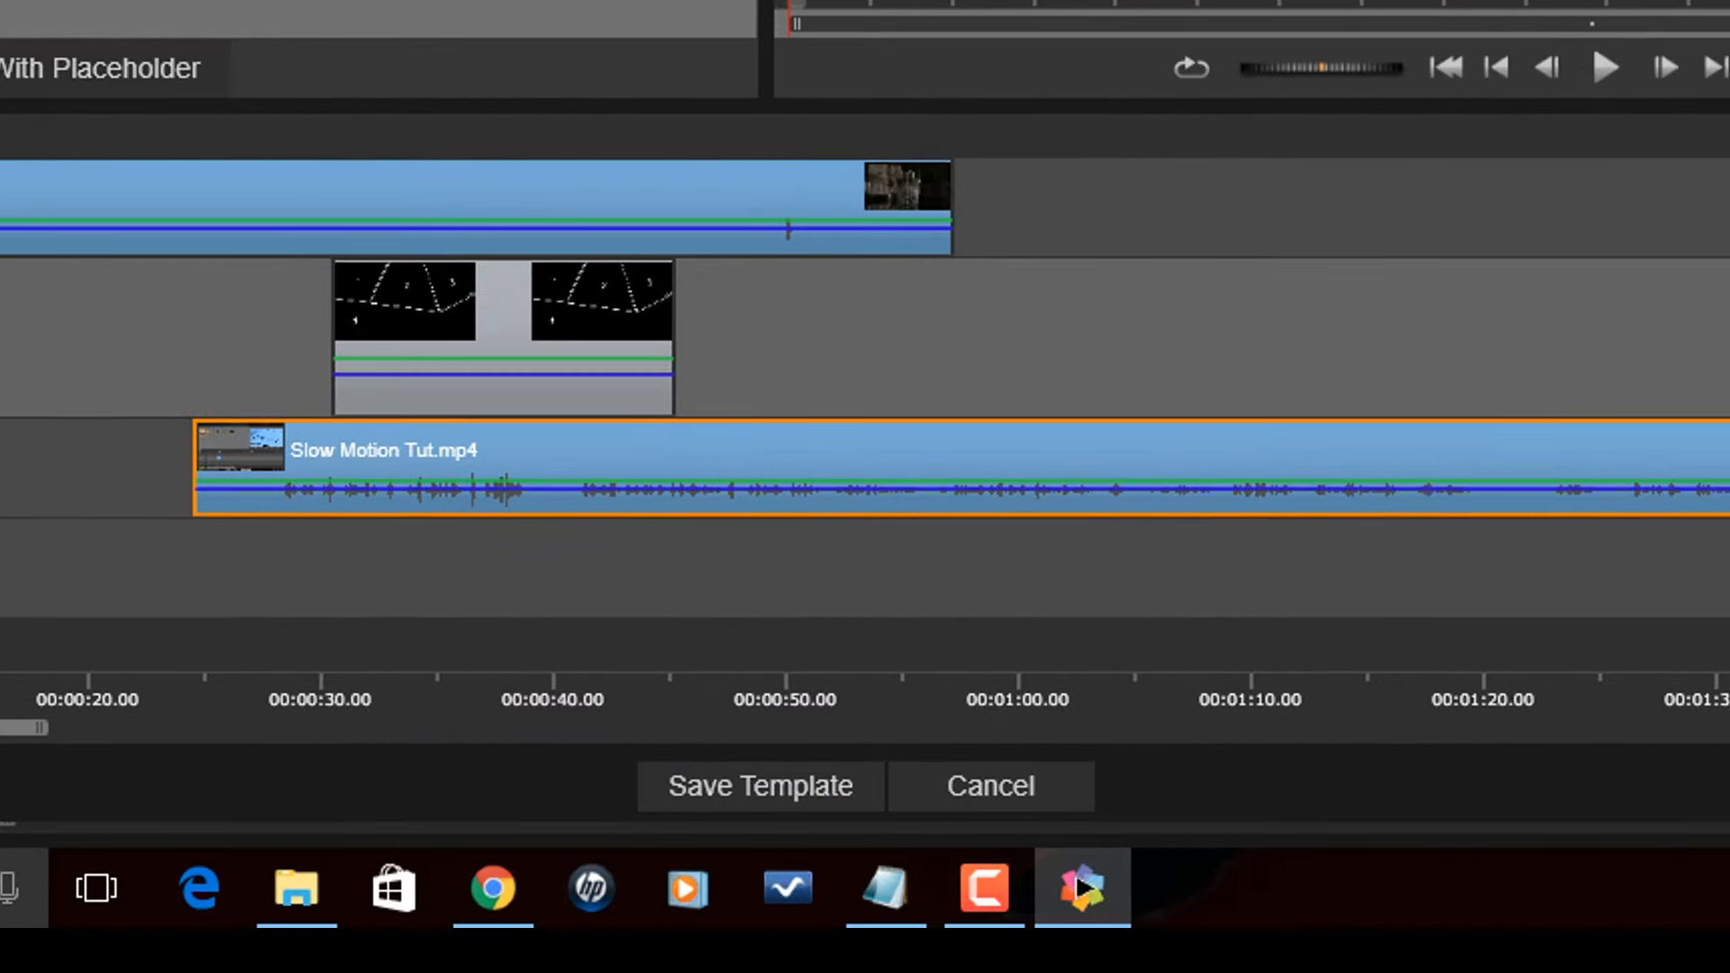
# - Open the file-saving dialog for the template, cancel it, and close the template editor without saving
pyautogui.click(773, 784)
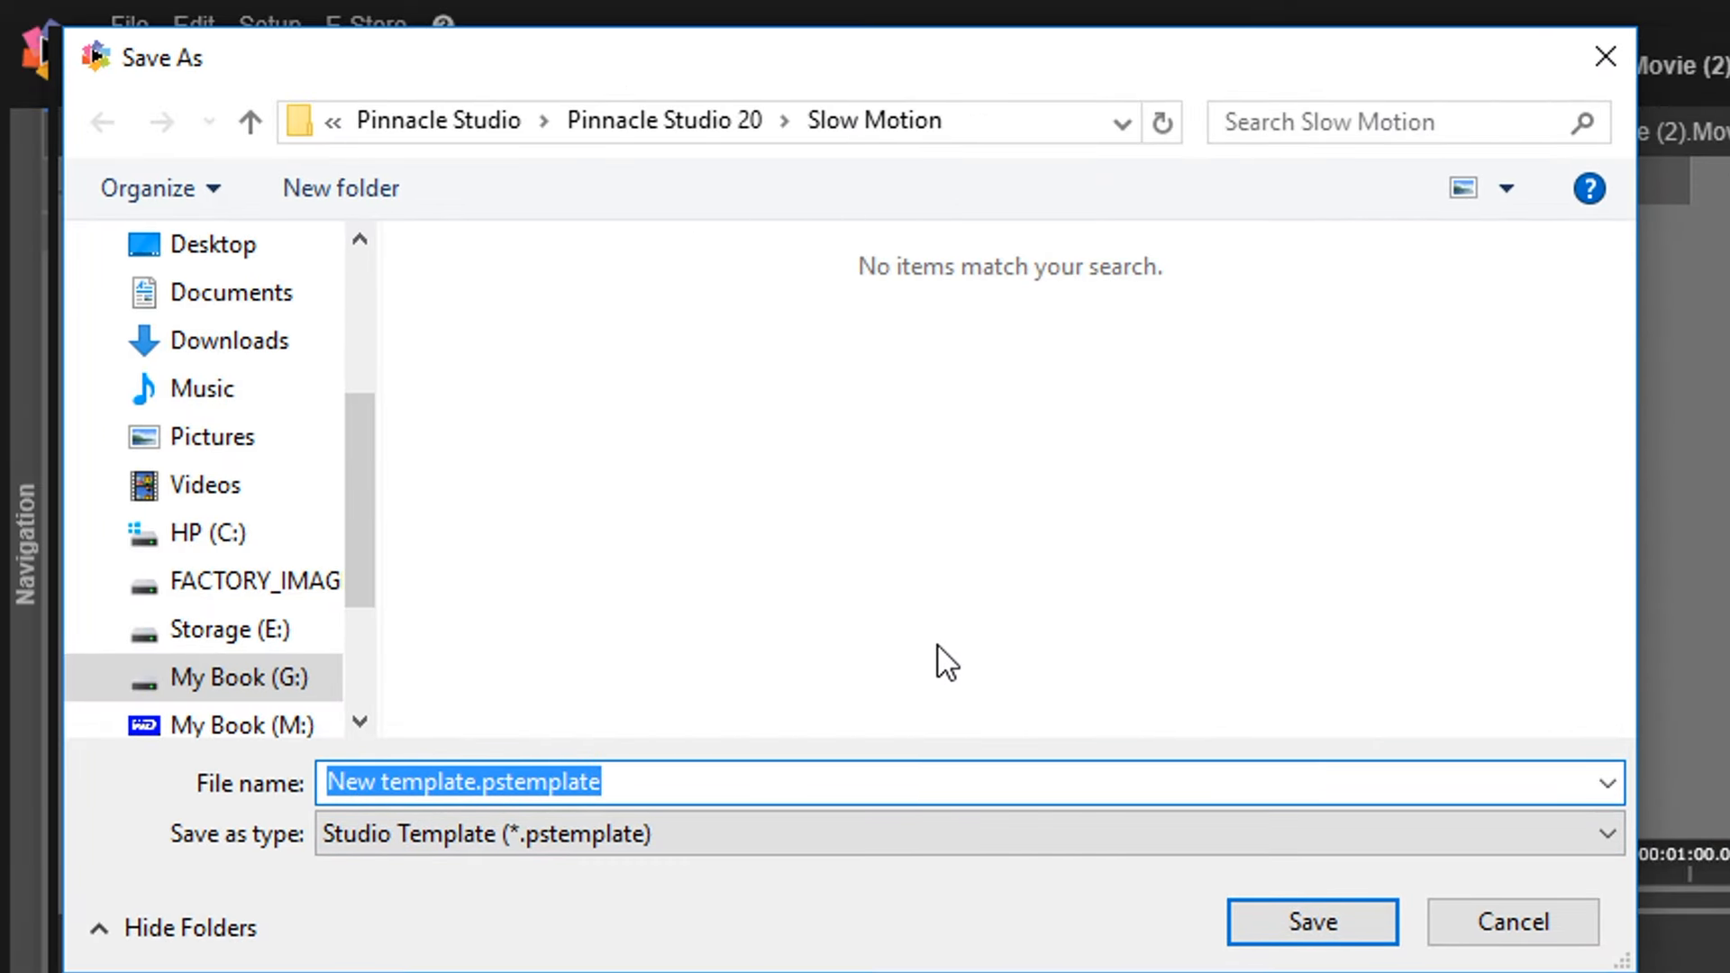
pyautogui.click(1532, 922)
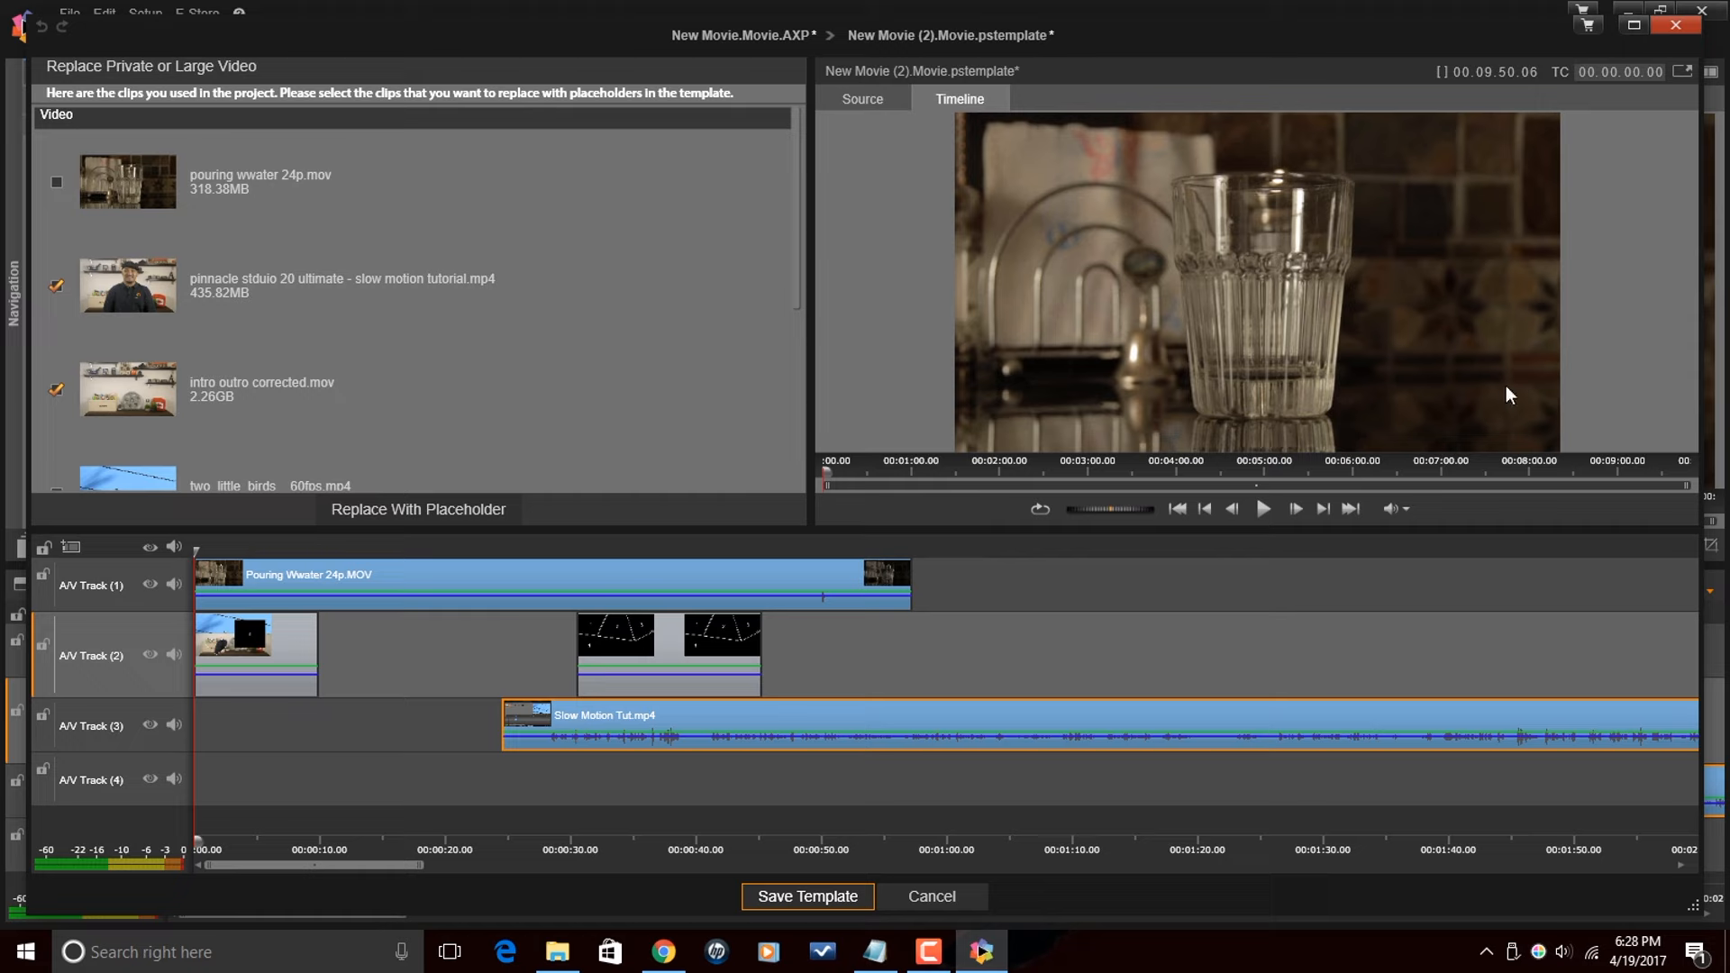
pyautogui.click(1669, 27)
pyautogui.click(926, 502)
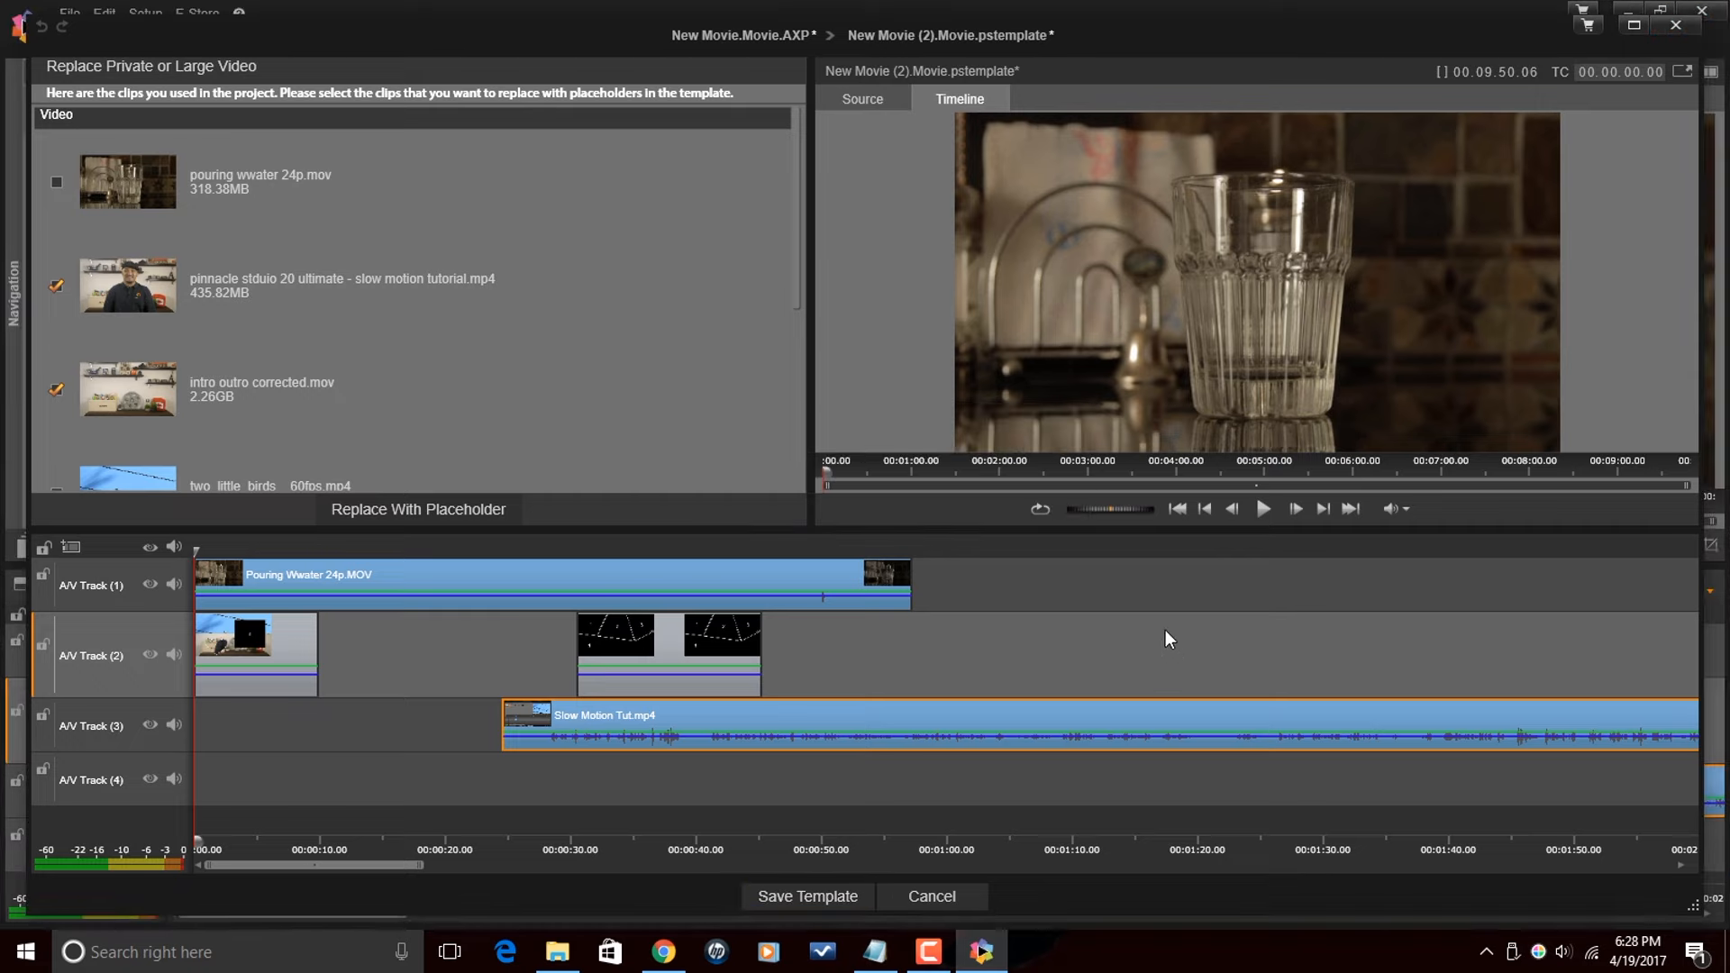